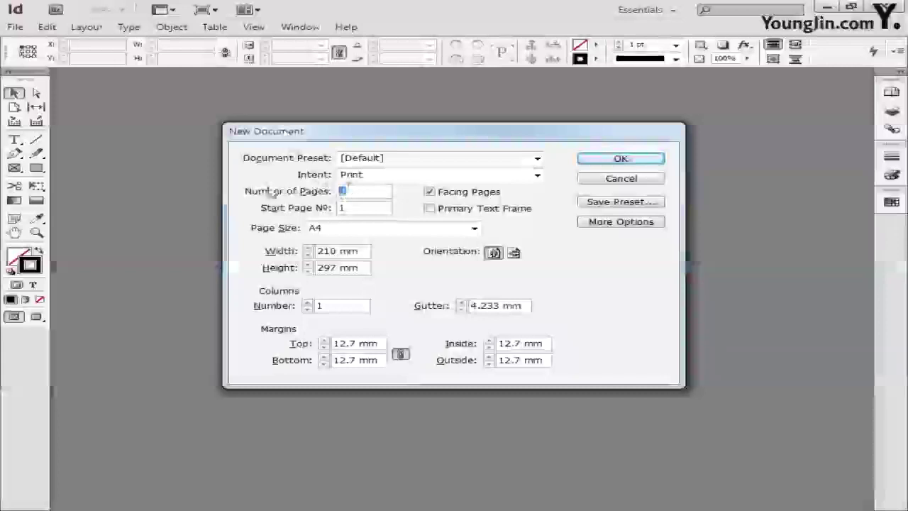
- Configure the new document as one A4 page with facing pages turned off
{"action": "left_click", "coordinate": [343, 191]}
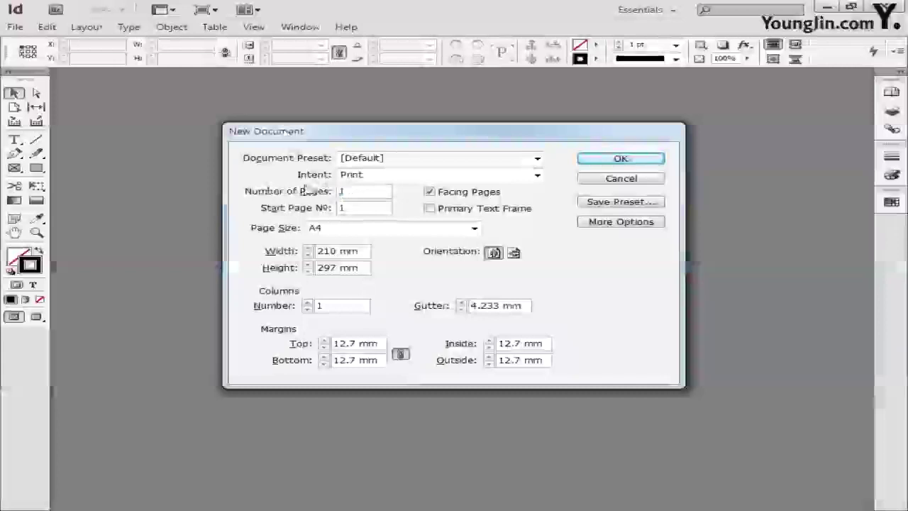
{"action": "left_click", "coordinate": [430, 192]}
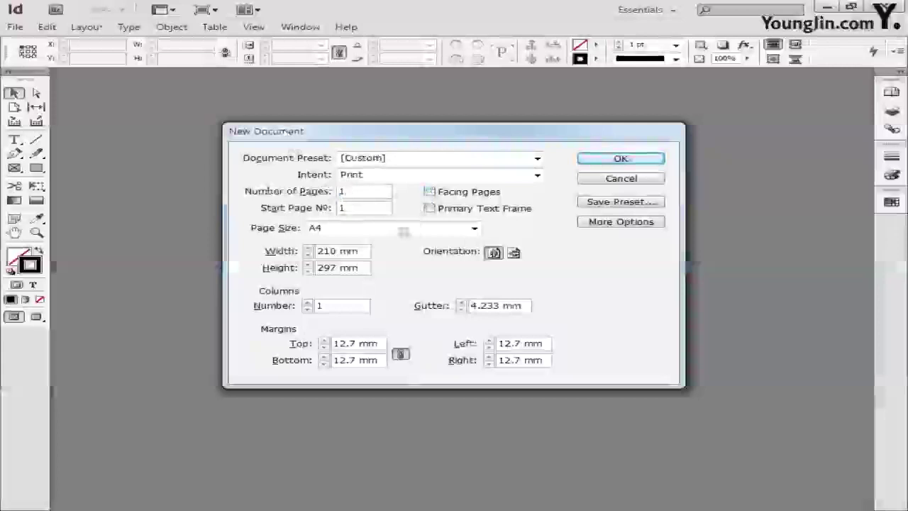
{"action": "left_click", "coordinate": [399, 230]}
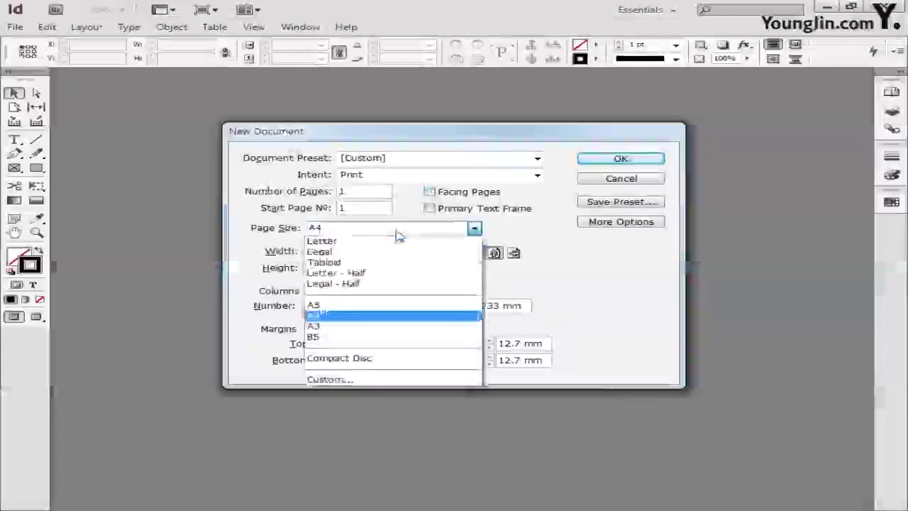
{"action": "left_click", "coordinate": [375, 316]}
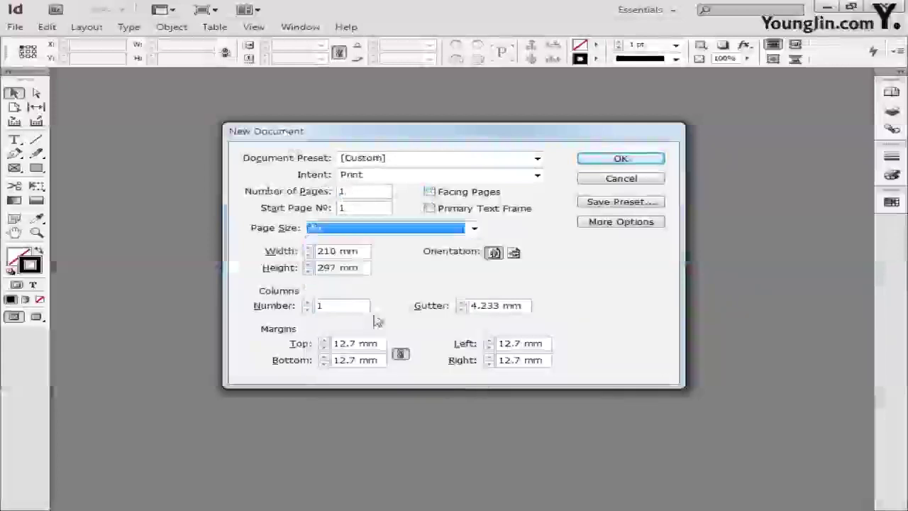
- Unlink the margin values and set the new document's top and bottom margins to 23 mm
{"action": "left_click", "coordinate": [400, 354]}
{"action": "left_click_drag", "start_coordinate": [381, 345], "coordinate": [267, 349]}
{"action": "type", "text": "2"}
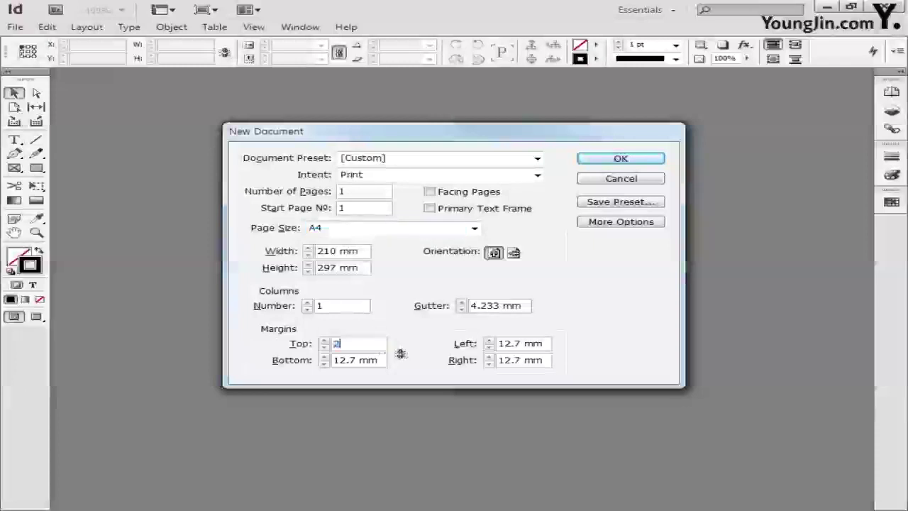
{"action": "type", "text": "3"}
{"action": "left_click_drag", "start_coordinate": [382, 361], "coordinate": [305, 365]}
{"action": "type", "text": "23"}
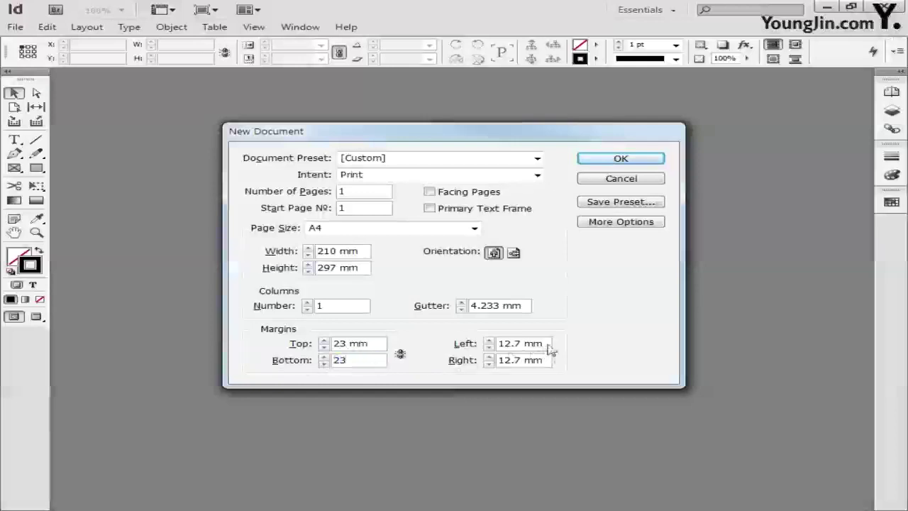
- Set the left and right margins to 24.5 mm and create the document
{"action": "left_click_drag", "start_coordinate": [550, 344], "coordinate": [431, 345]}
{"action": "type", "text": "24"}
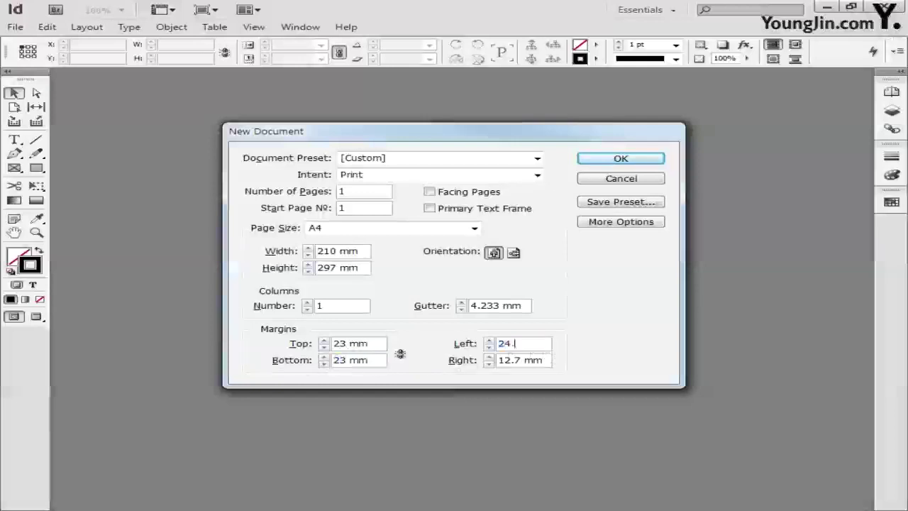
{"action": "type", "text": ".5"}
{"action": "left_click_drag", "start_coordinate": [548, 361], "coordinate": [502, 360]}
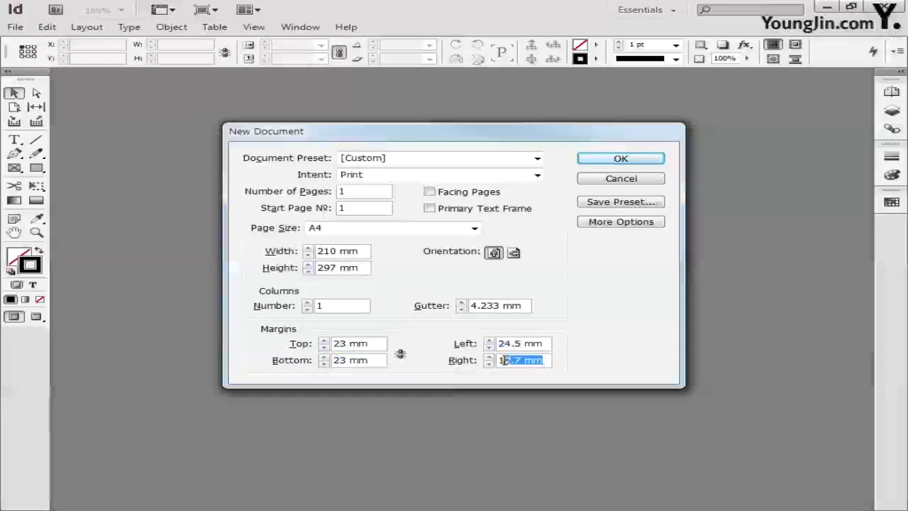
{"action": "type", "text": "24.5"}
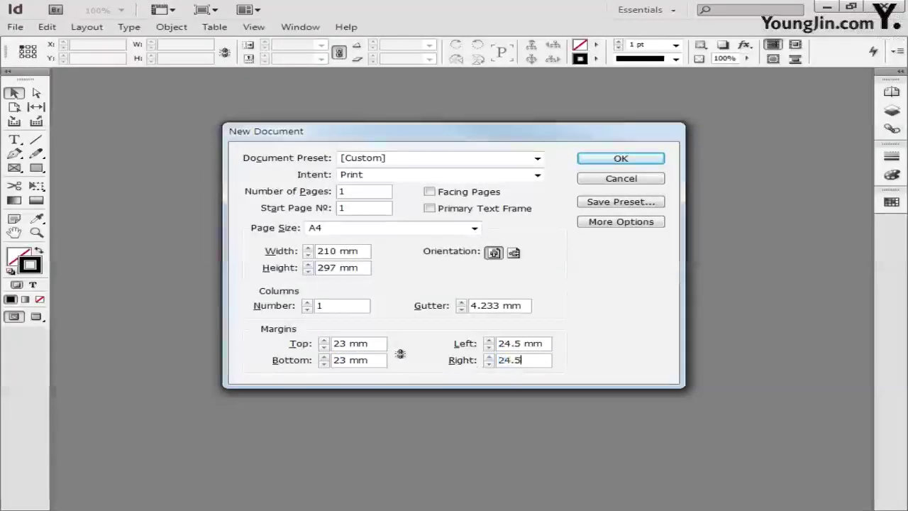
{"action": "left_click", "coordinate": [622, 161]}
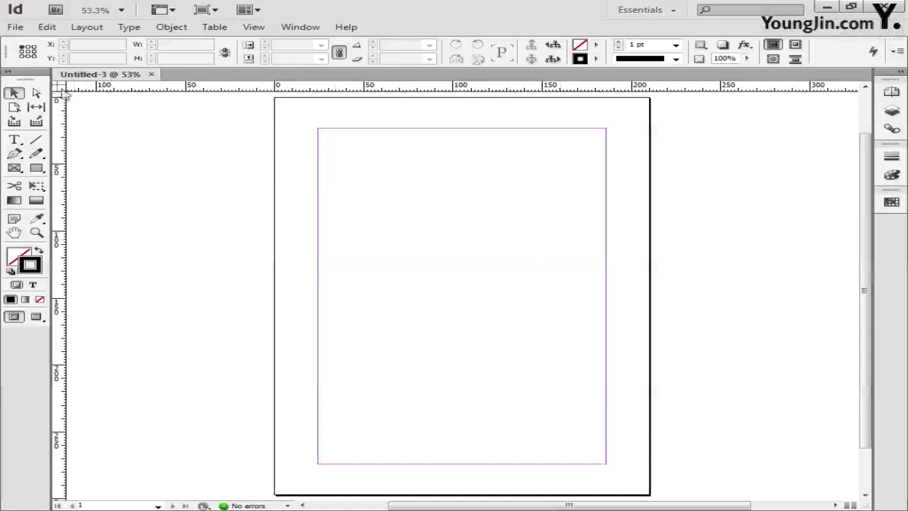
- Move the ruler origin to the margin frame's top-left corner and add a vertical guide at X 3 mm
{"action": "left_click_drag", "start_coordinate": [61, 89], "coordinate": [317, 129]}
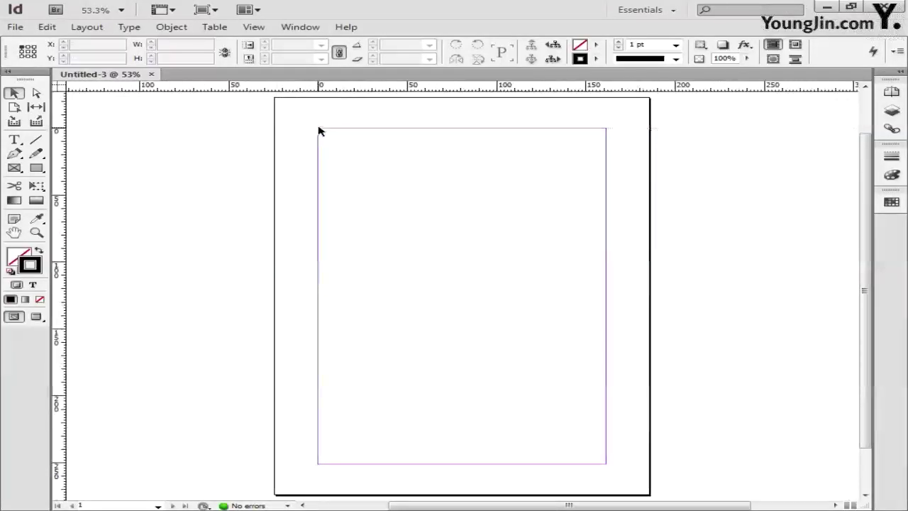
{"action": "left_click", "coordinate": [36, 233]}
{"action": "left_click_drag", "start_coordinate": [299, 115], "coordinate": [344, 146]}
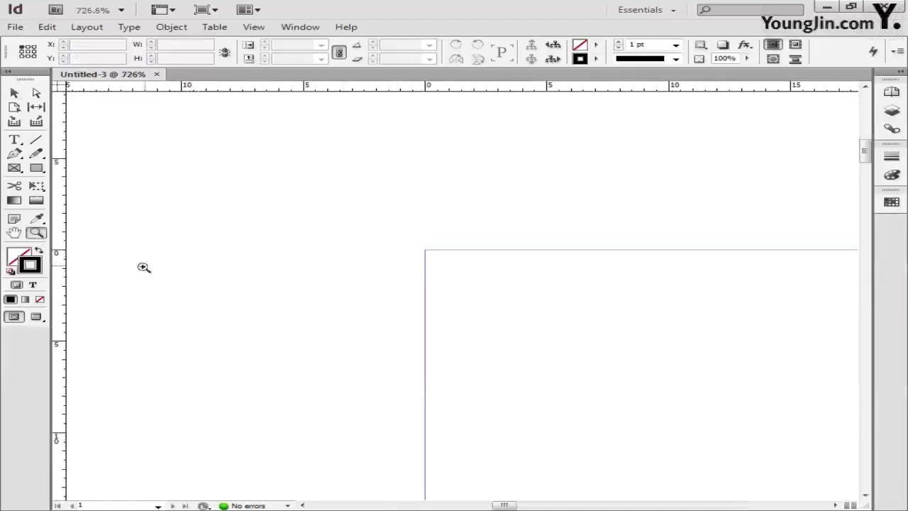
{"action": "left_click_drag", "start_coordinate": [63, 273], "coordinate": [425, 270]}
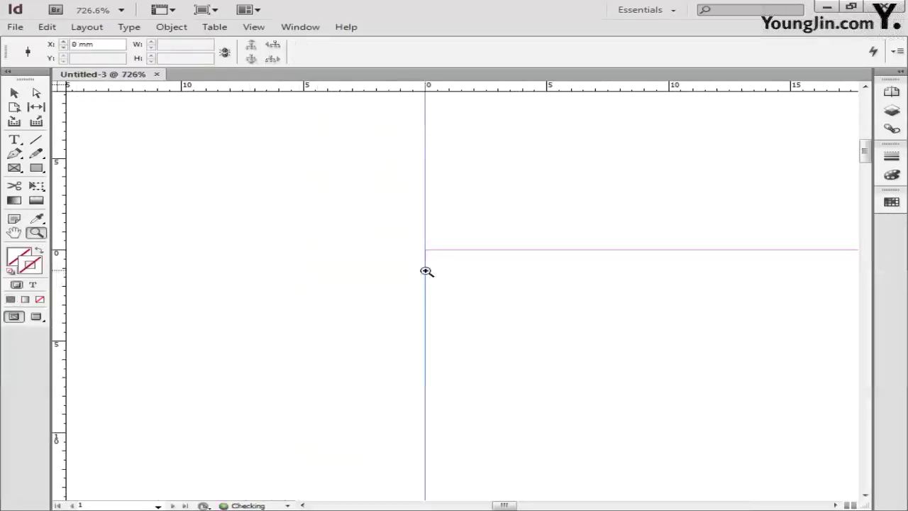
{"action": "triple_click", "coordinate": [106, 47]}
{"action": "type", "text": "3"}
{"action": "key", "text": "Return"}
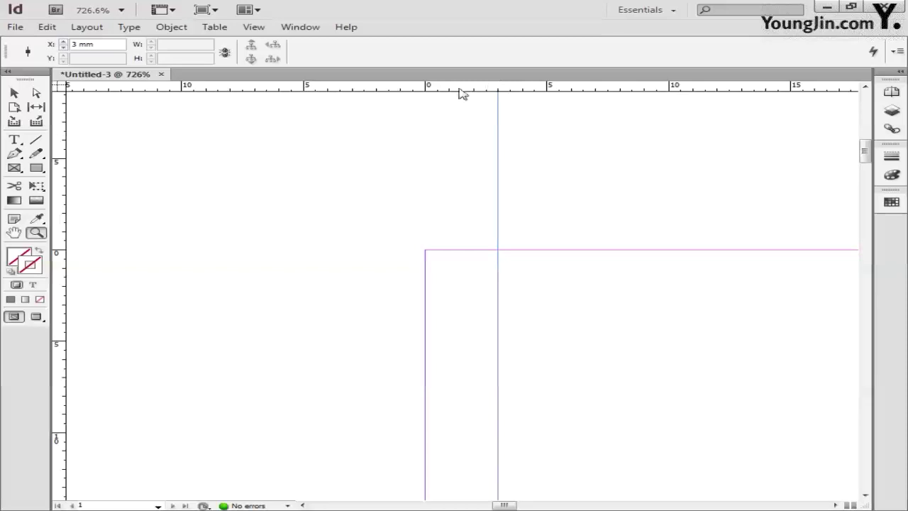
- Add a horizontal guide just inside the top margin at Y 3 mm
{"action": "left_click_drag", "start_coordinate": [463, 88], "coordinate": [475, 251]}
{"action": "triple_click", "coordinate": [111, 61]}
{"action": "type", "text": "3"}
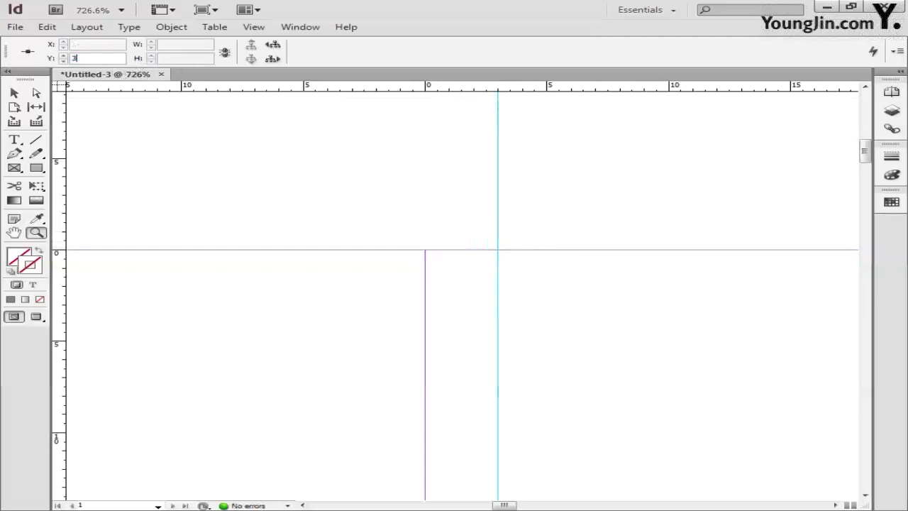
{"action": "key", "text": "Return"}
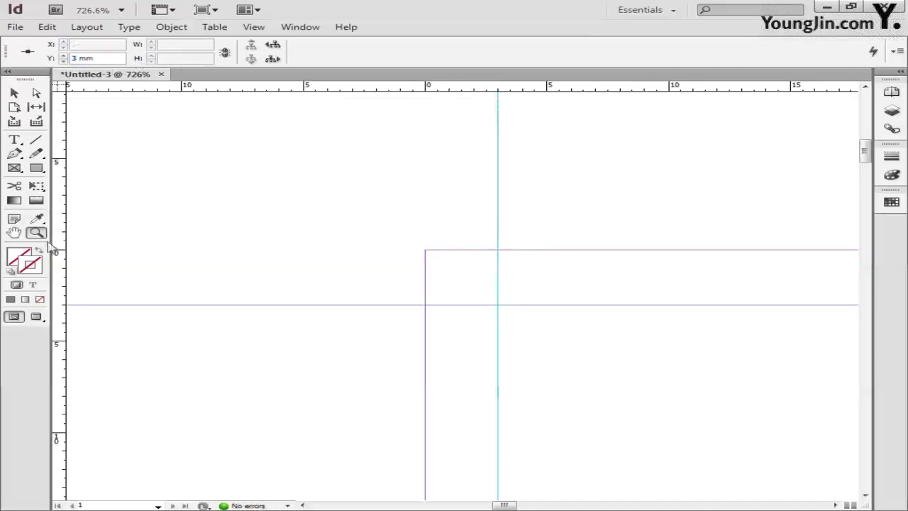
- Add a vertical guide just inside the right margin at X 158 mm
{"action": "double_click", "coordinate": [18, 232]}
{"action": "left_click", "coordinate": [36, 233]}
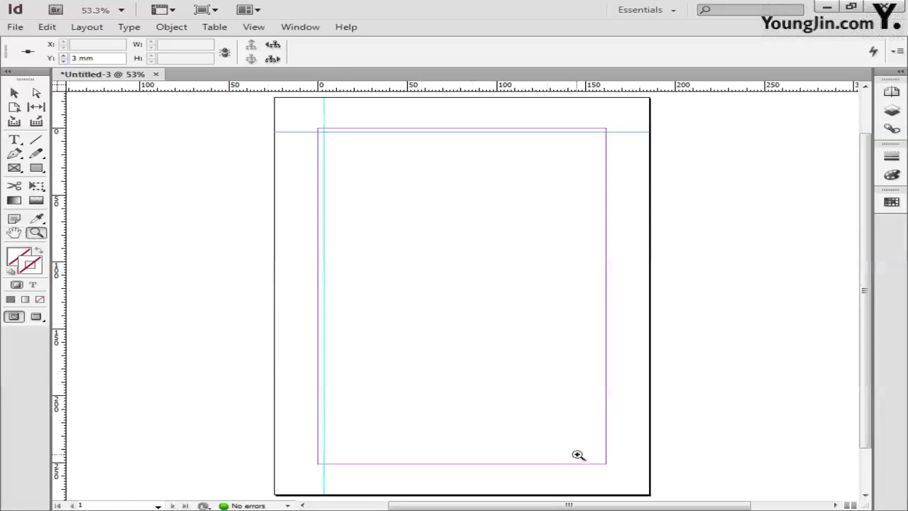
{"action": "left_click_drag", "start_coordinate": [576, 446], "coordinate": [627, 476]}
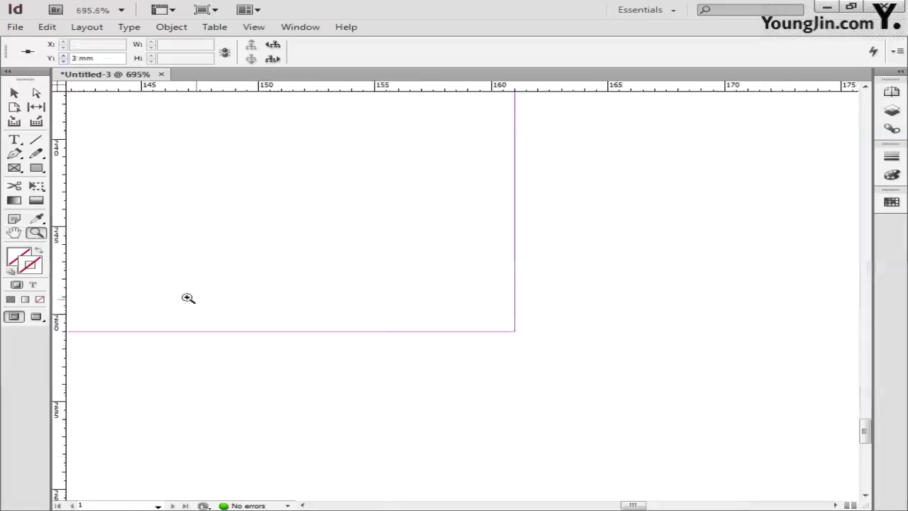
{"action": "left_click_drag", "start_coordinate": [65, 280], "coordinate": [512, 279]}
{"action": "left_click_drag", "start_coordinate": [113, 44], "coordinate": [51, 47]}
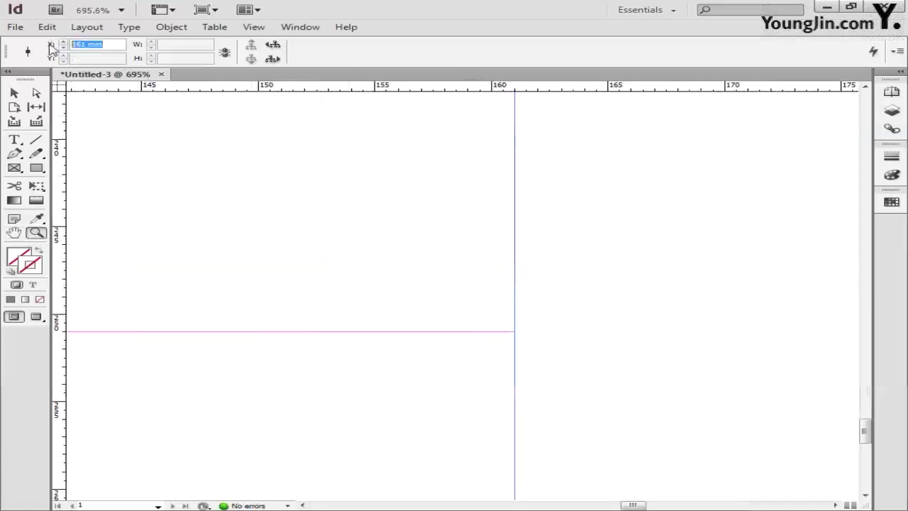
{"action": "type", "text": "158"}
{"action": "key", "text": "Return"}
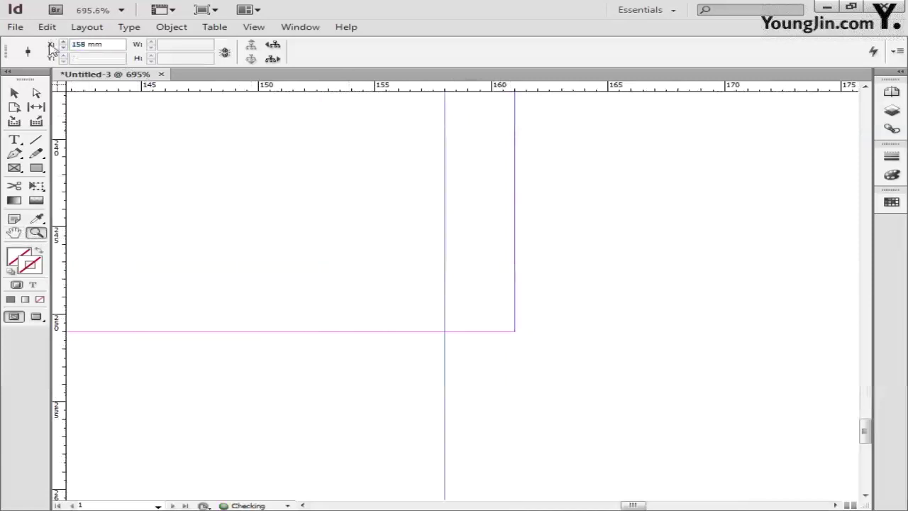
- Add a horizontal guide just inside the bottom margin at Y 248 mm
{"action": "left_click_drag", "start_coordinate": [292, 89], "coordinate": [324, 331]}
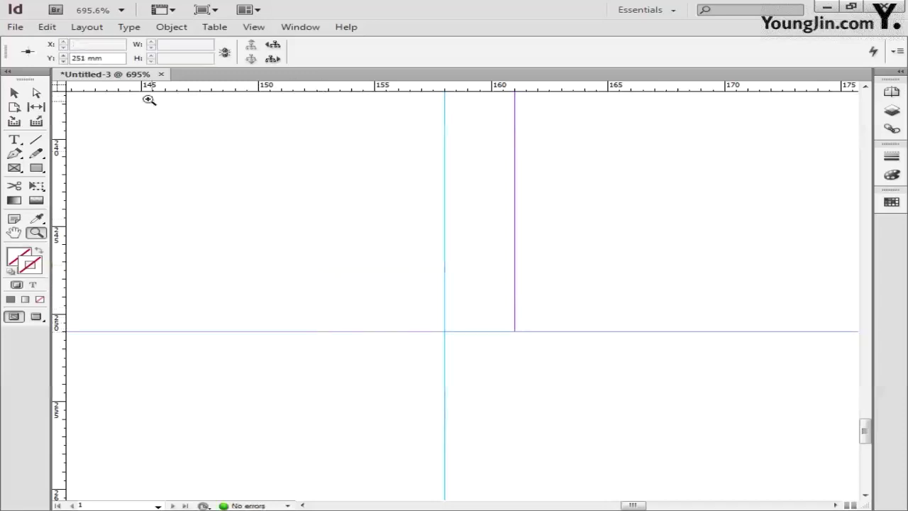
{"action": "left_click_drag", "start_coordinate": [99, 59], "coordinate": [41, 59]}
{"action": "type", "text": "248"}
{"action": "key", "text": "Return"}
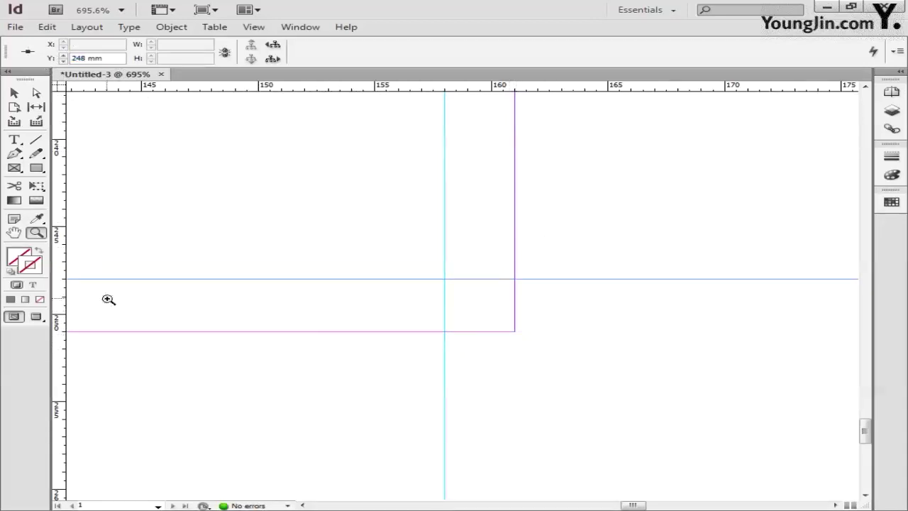
- Draw a vertical line about 3.7 mm long and a horizontal line about 5.6 mm long outside the margin's top-left corner
{"action": "double_click", "coordinate": [14, 233]}
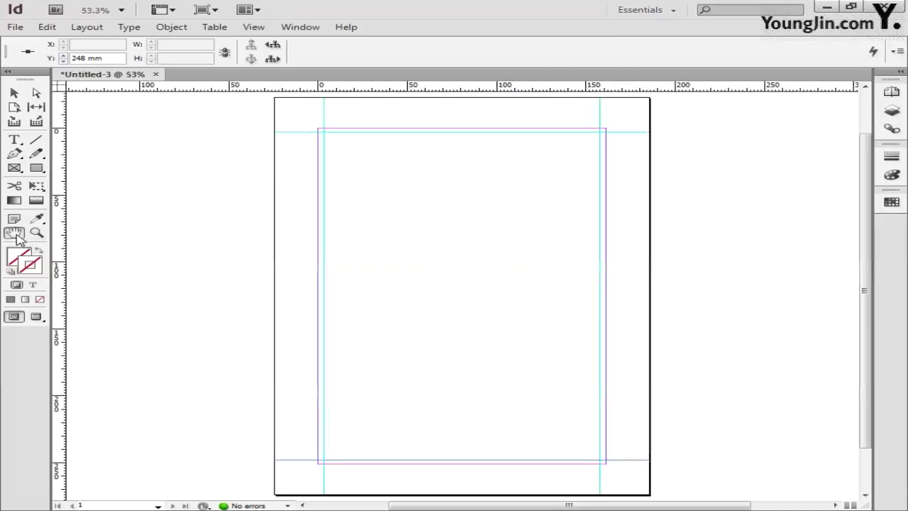
{"action": "left_click", "coordinate": [36, 233]}
{"action": "left_click_drag", "start_coordinate": [306, 123], "coordinate": [342, 148]}
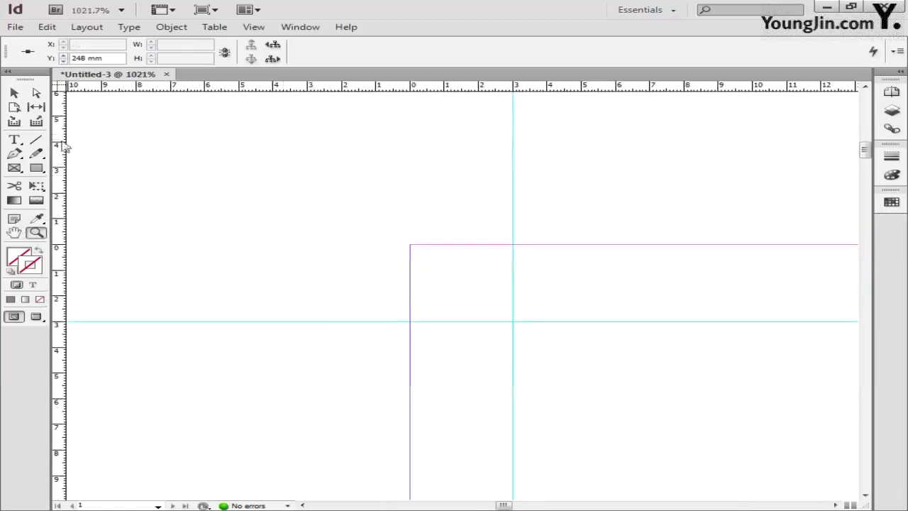
{"action": "left_click", "coordinate": [36, 140]}
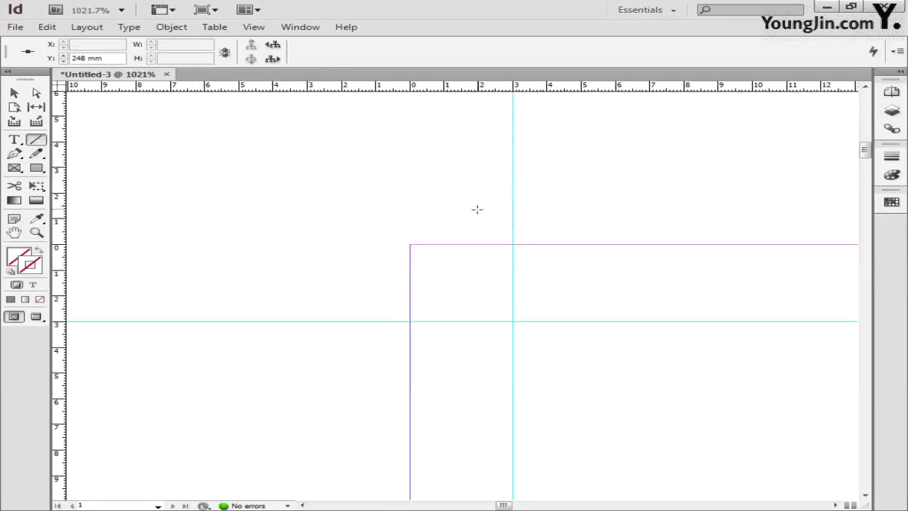
{"action": "left_click_drag", "start_coordinate": [477, 217], "coordinate": [477, 122]}
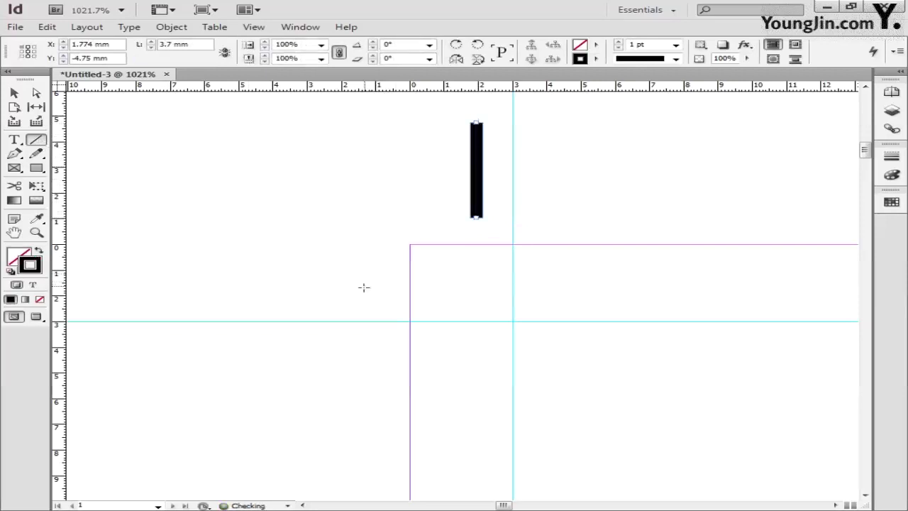
{"action": "left_click_drag", "start_coordinate": [355, 293], "coordinate": [163, 293]}
- Set the vertical line's length to 5 mm
{"action": "left_click_drag", "start_coordinate": [334, 201], "coordinate": [364, 265]}
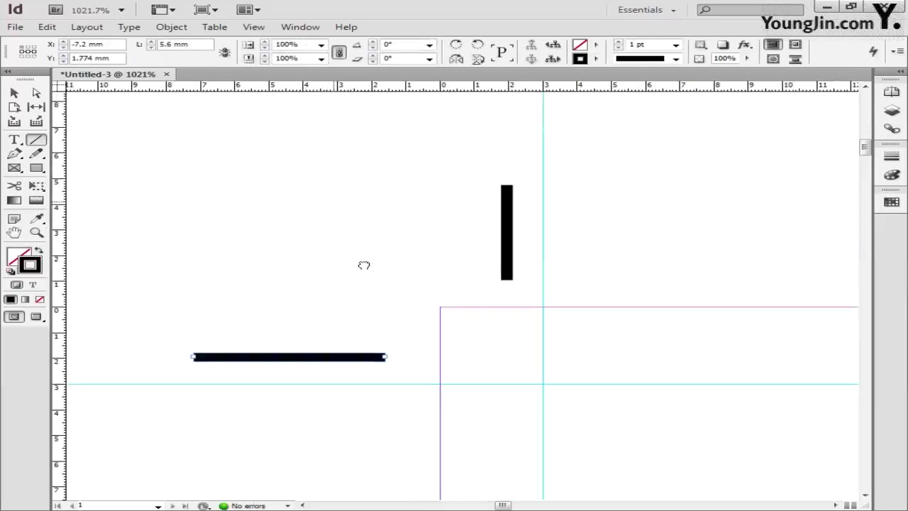
{"action": "left_click", "coordinate": [21, 97]}
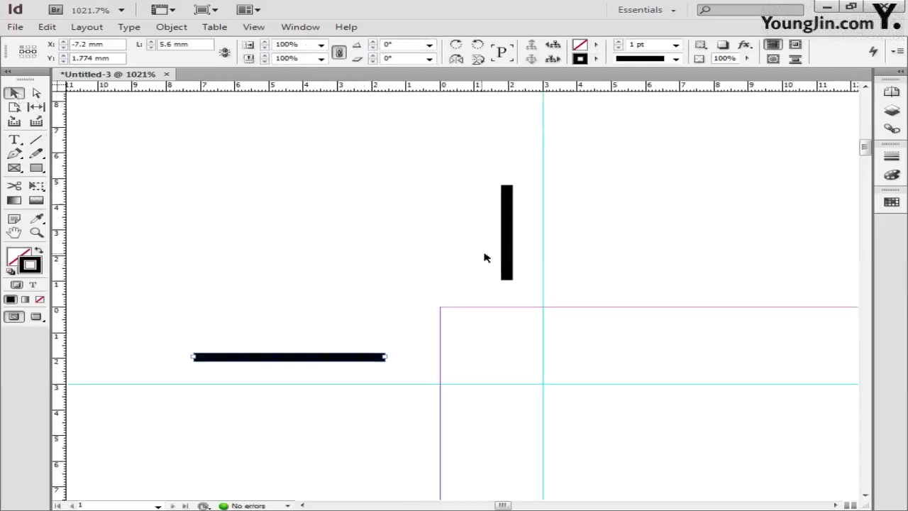
{"action": "left_click", "coordinate": [508, 258]}
{"action": "left_click_drag", "start_coordinate": [190, 44], "coordinate": [141, 46]}
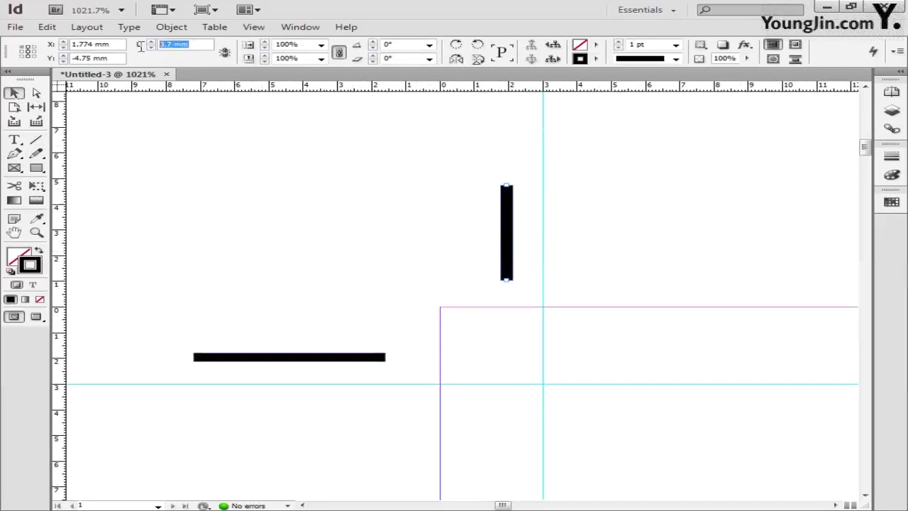
{"action": "type", "text": "5"}
{"action": "key", "text": "Return"}
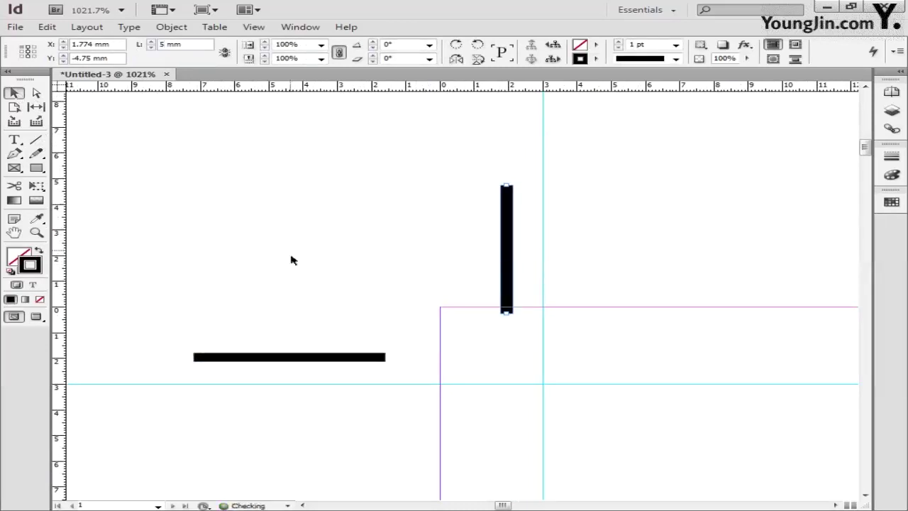
- Set the horizontal line's length to 5 mm
{"action": "left_click", "coordinate": [299, 358]}
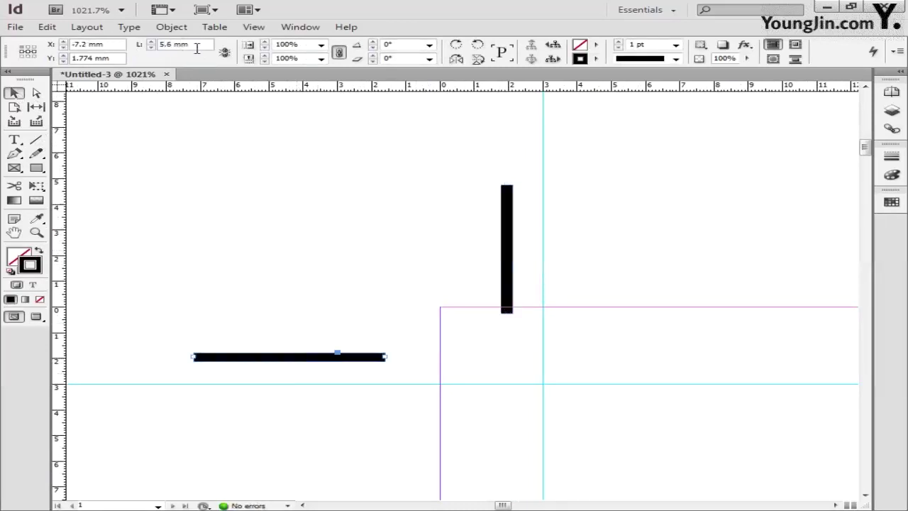
{"action": "left_click_drag", "start_coordinate": [197, 48], "coordinate": [98, 48]}
{"action": "type", "text": "5"}
{"action": "key", "text": "Return"}
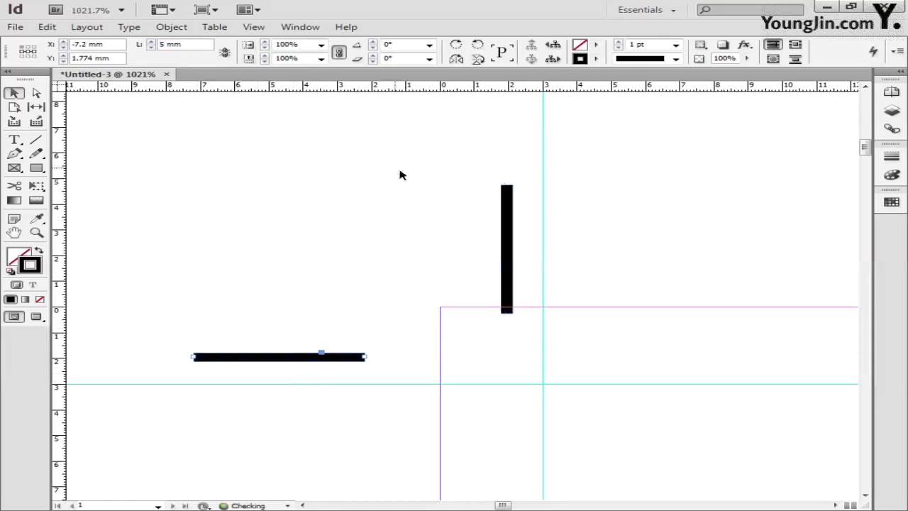
- Snap both lines against the 3 mm guides so each ends at the edge of the margin frame, then deselect them
{"action": "left_click_drag", "start_coordinate": [508, 260], "coordinate": [537, 254]}
{"action": "left_click_drag", "start_coordinate": [333, 356], "coordinate": [412, 378]}
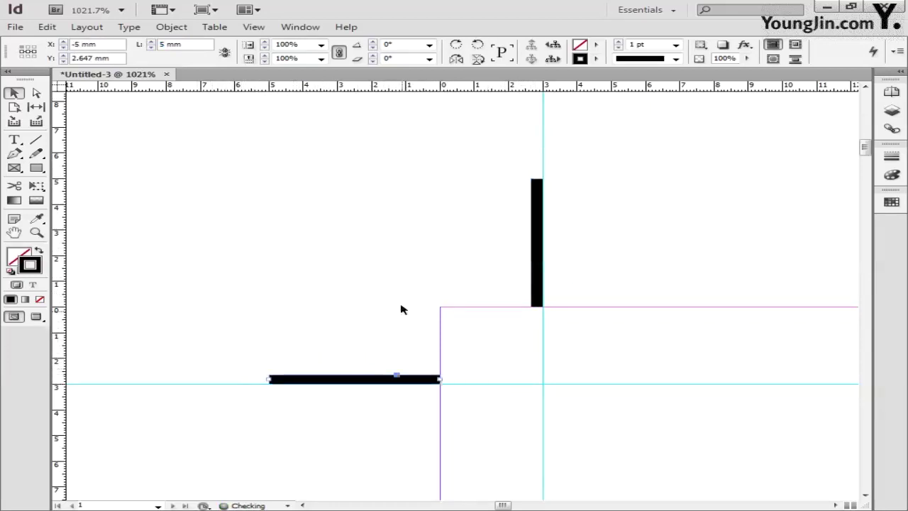
{"action": "left_click", "coordinate": [405, 253]}
{"action": "left_click_drag", "start_coordinate": [405, 253], "coordinate": [374, 218]}
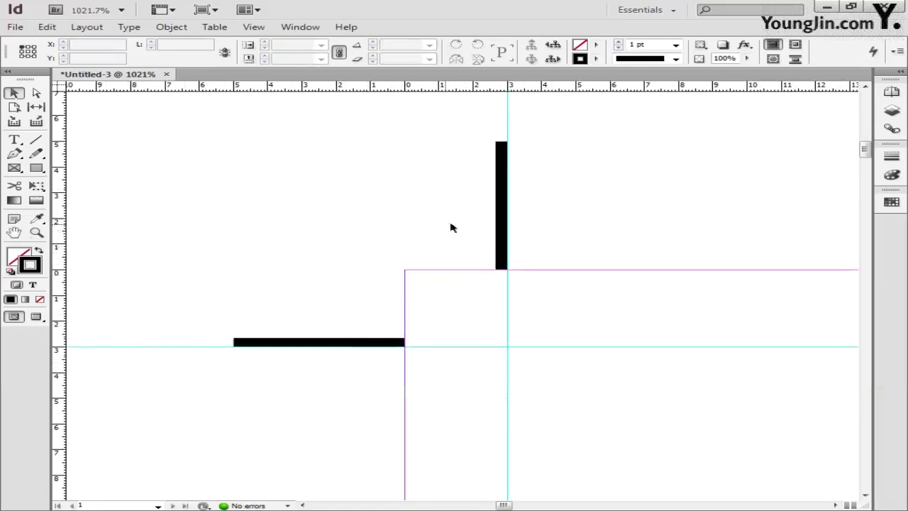
- Copy the two crop lines at the margin frame's top-left corner and paste them near its top-right corner
{"action": "left_click", "coordinate": [501, 225]}
{"action": "left_click", "coordinate": [350, 345], "text": "shift"}
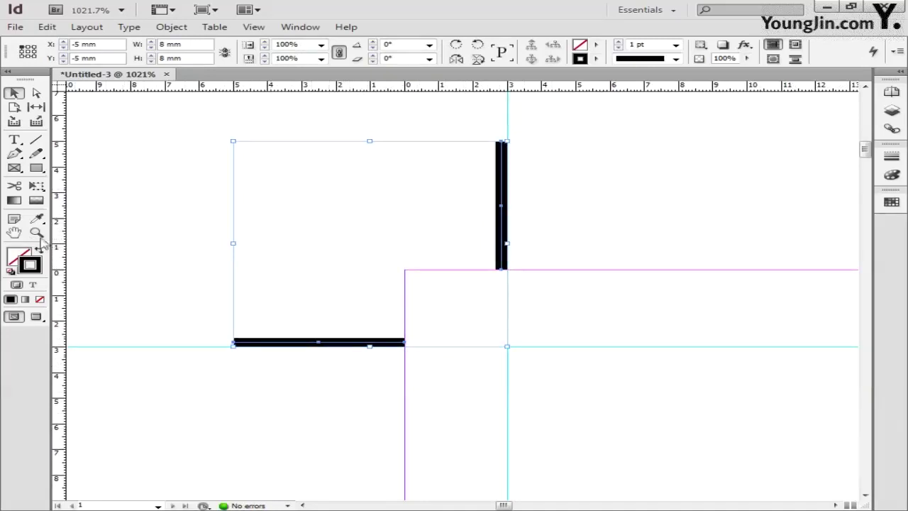
{"action": "double_click", "coordinate": [13, 233]}
{"action": "left_click", "coordinate": [36, 233]}
{"action": "left_click_drag", "start_coordinate": [584, 116], "coordinate": [630, 151]}
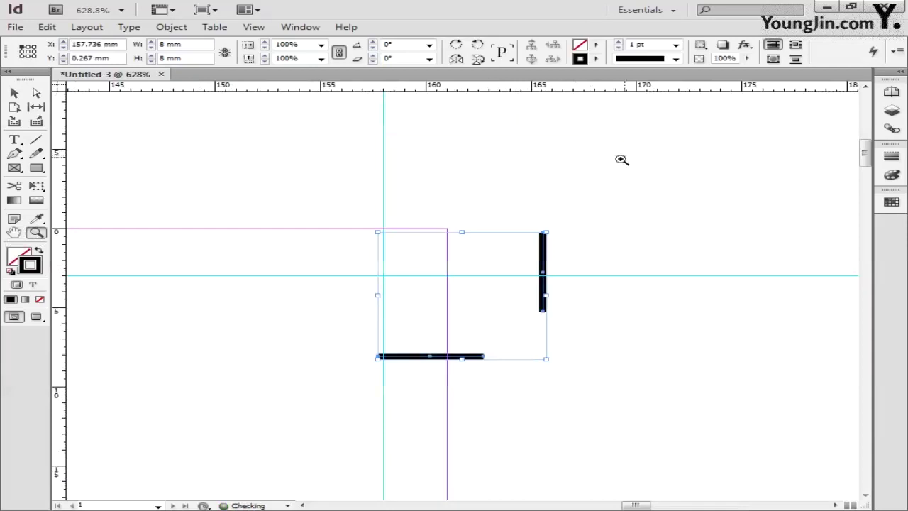
- Snap the pasted vertical and horizontal lines against the 3 mm guides outside the margin frame's top-right corner
{"action": "left_click", "coordinate": [14, 93]}
{"action": "left_click", "coordinate": [313, 213]}
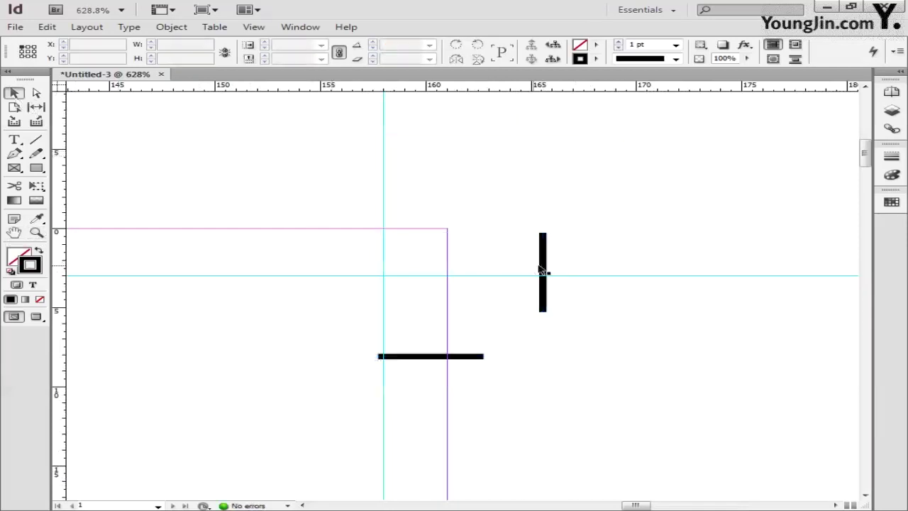
{"action": "left_click_drag", "start_coordinate": [547, 269], "coordinate": [391, 186]}
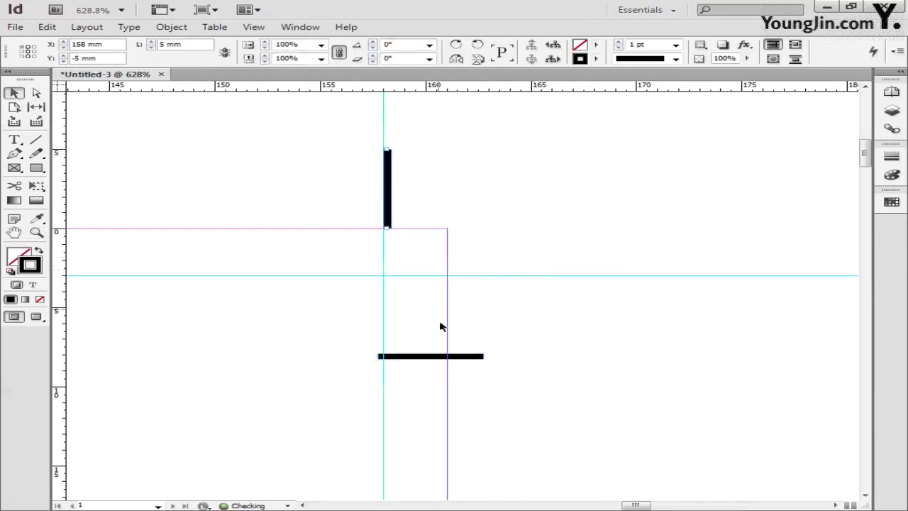
{"action": "left_click_drag", "start_coordinate": [431, 358], "coordinate": [500, 274]}
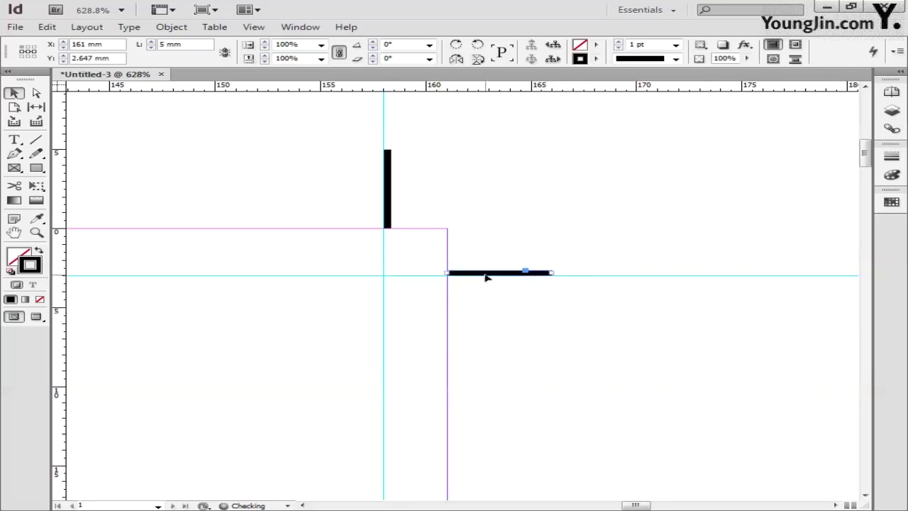
- Paste another pair of crop lines and snap them to the 3 mm guides outside the margin frame's bottom-left corner
{"action": "left_click", "coordinate": [36, 232]}
{"action": "key", "text": "ctrl+0"}
{"action": "left_click_drag", "start_coordinate": [295, 447], "coordinate": [328, 471]}
{"action": "key", "text": "v"}
{"action": "left_click", "coordinate": [397, 426]}
{"action": "left_click_drag", "start_coordinate": [454, 371], "coordinate": [374, 268]}
{"action": "left_click_drag", "start_coordinate": [564, 284], "coordinate": [485, 386]}
- Paste a pair of crop lines at the margin frame's bottom-right corner, snap them to the 3 mm guides and deselect them
{"action": "left_click", "coordinate": [36, 232]}
{"action": "key", "text": "ctrl+0"}
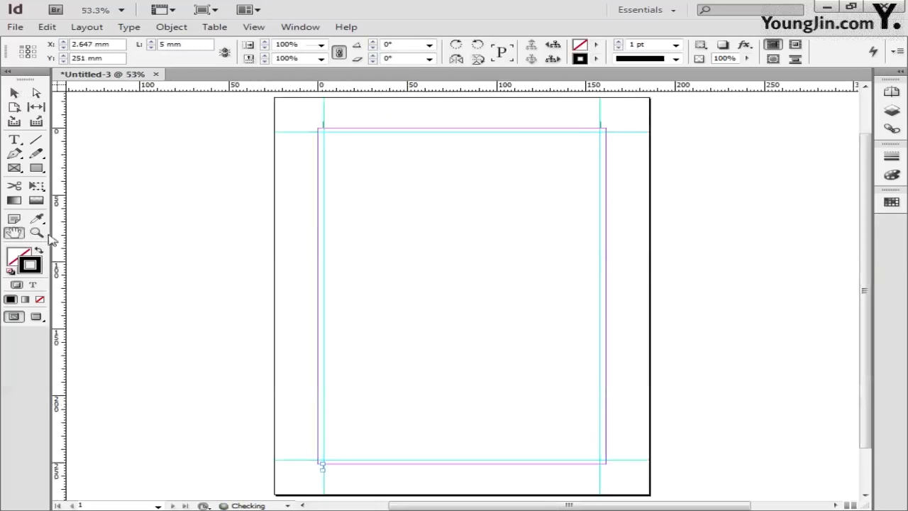
{"action": "left_click_drag", "start_coordinate": [584, 450], "coordinate": [620, 478]}
{"action": "key", "text": "v"}
{"action": "left_click", "coordinate": [220, 162]}
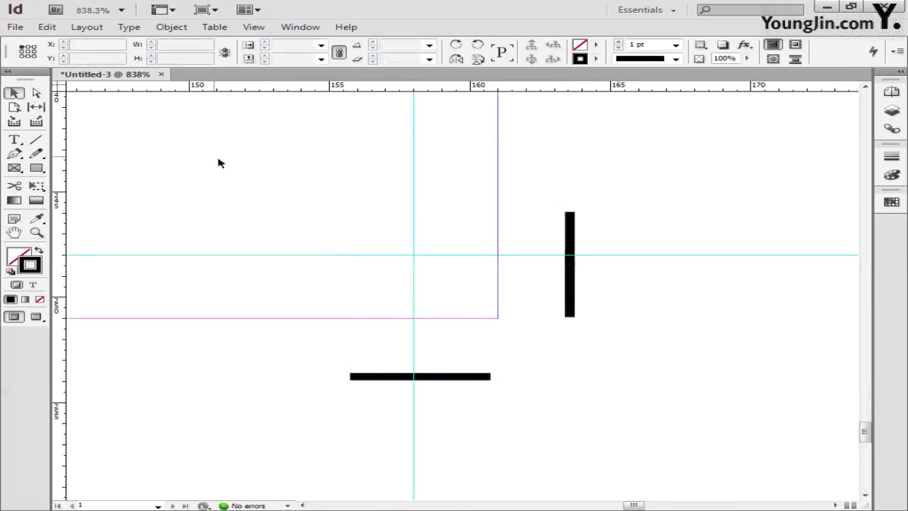
{"action": "left_click_drag", "start_coordinate": [534, 258], "coordinate": [415, 422]}
{"action": "left_click_drag", "start_coordinate": [454, 376], "coordinate": [605, 259]}
{"action": "mouse_move", "coordinate": [420, 349]}
{"action": "left_mouse_down"}
{"action": "mouse_move", "coordinate": [452, 348]}
{"action": "mouse_move", "coordinate": [419, 348]}
{"action": "left_mouse_up"}
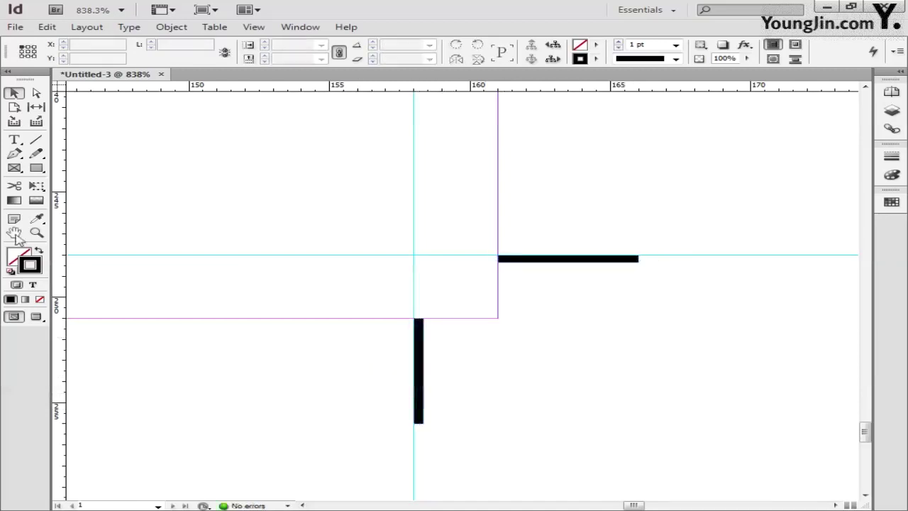
- Place the poster image 01 with its top-left corner on the margin frame's top-left corner
{"action": "double_click", "coordinate": [14, 233]}
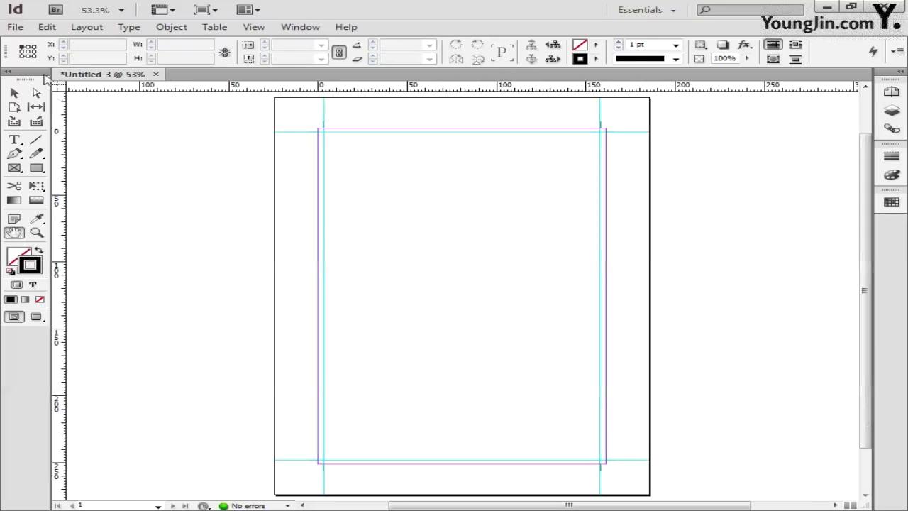
{"action": "left_click", "coordinate": [15, 26]}
{"action": "left_click", "coordinate": [45, 199]}
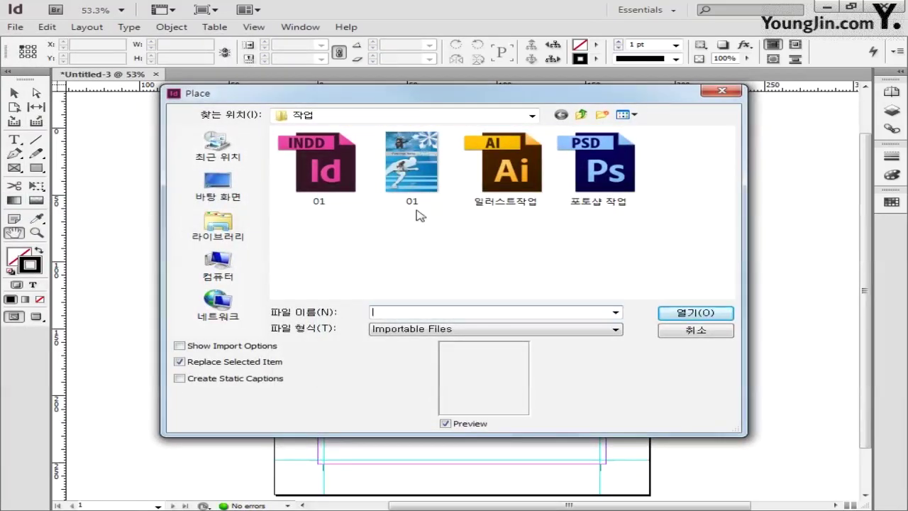
{"action": "left_click", "coordinate": [421, 181]}
{"action": "left_click", "coordinate": [685, 313]}
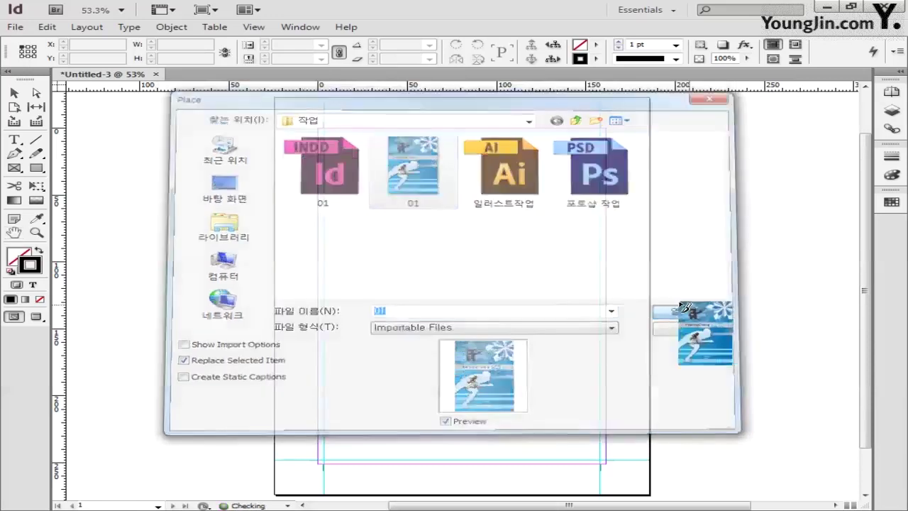
{"action": "left_click", "coordinate": [419, 168]}
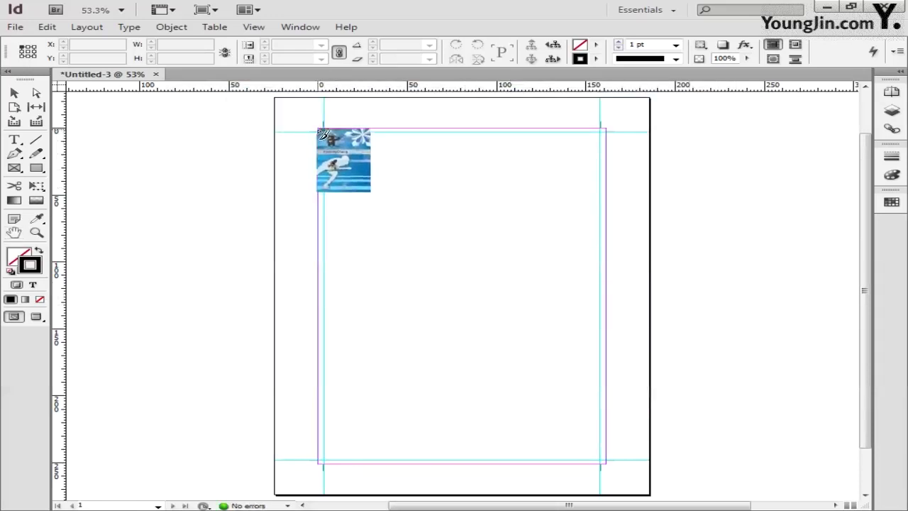
{"action": "left_click", "coordinate": [318, 129]}
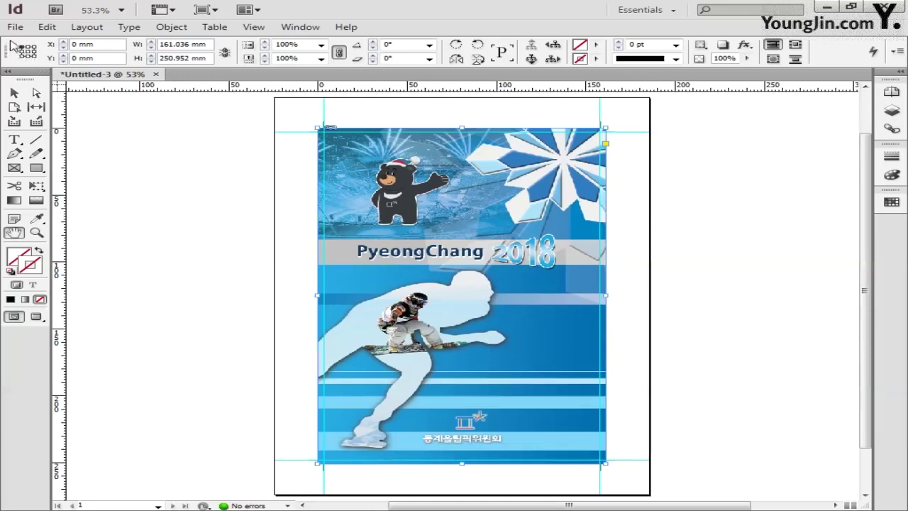
- Set the placed image's position to X 0 and Y 0 mm and its size to 161 × 251 mm
{"action": "left_click", "coordinate": [99, 46]}
{"action": "type", "text": "0"}
{"action": "left_click", "coordinate": [100, 59]}
{"action": "type", "text": "0"}
{"action": "key", "text": "Tab"}
{"action": "type", "text": "1"}
{"action": "key", "text": "Tab"}
{"action": "type", "text": "25"}
{"action": "key", "text": "Return"}
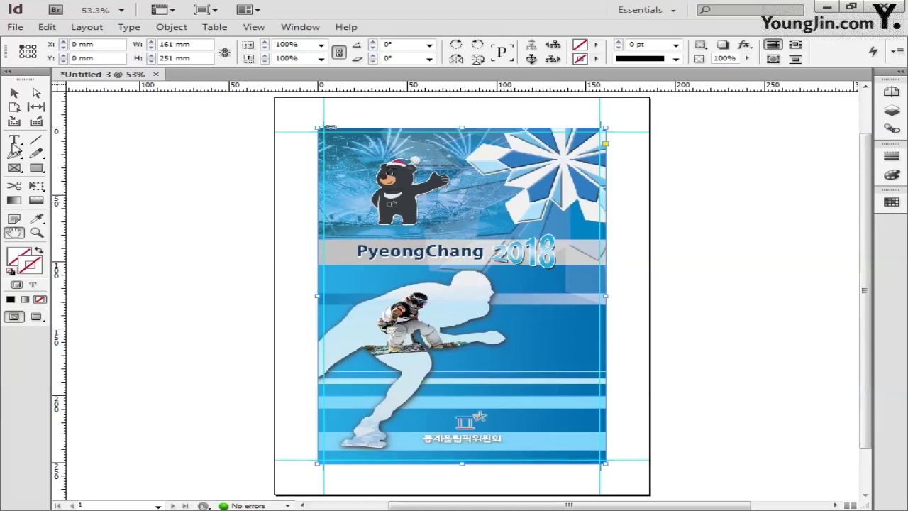
- Create a text frame just above the PyeongChang title and enter "Passion, Connedted." in it
{"action": "left_click", "coordinate": [14, 141]}
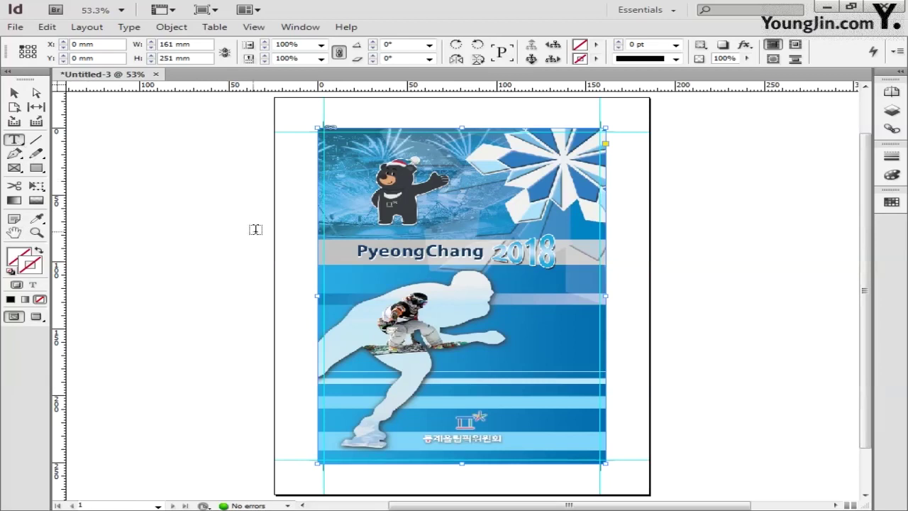
{"action": "left_click_drag", "start_coordinate": [380, 227], "coordinate": [509, 253]}
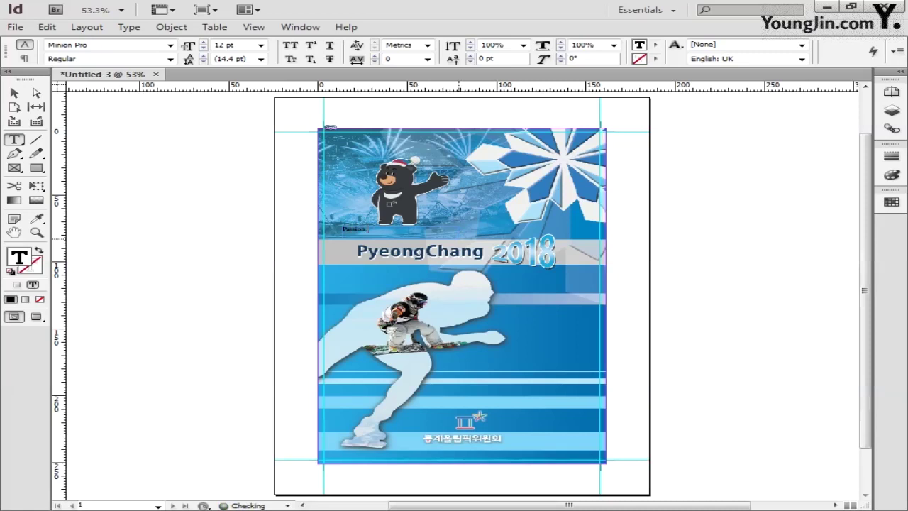
{"action": "type", "text": "Connedted."}
- Change the text colour of the whole "Passion, Connedted." line to white
{"action": "left_click", "coordinate": [37, 234]}
{"action": "left_click_drag", "start_coordinate": [316, 209], "coordinate": [500, 269]}
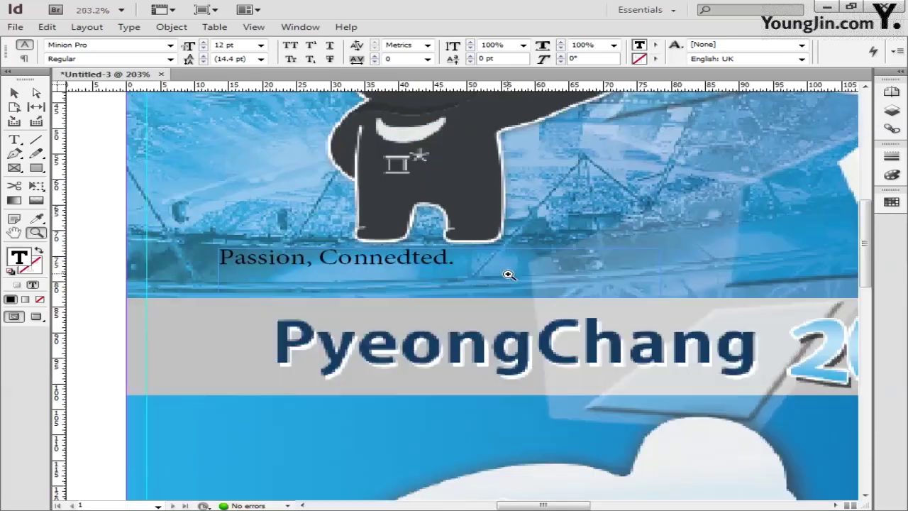
{"action": "left_click", "coordinate": [14, 140]}
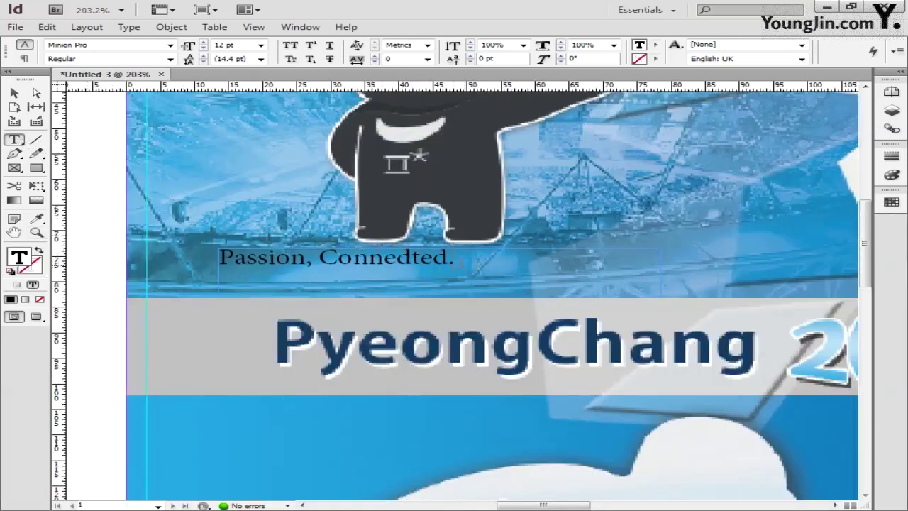
{"action": "left_click_drag", "start_coordinate": [458, 260], "coordinate": [221, 259]}
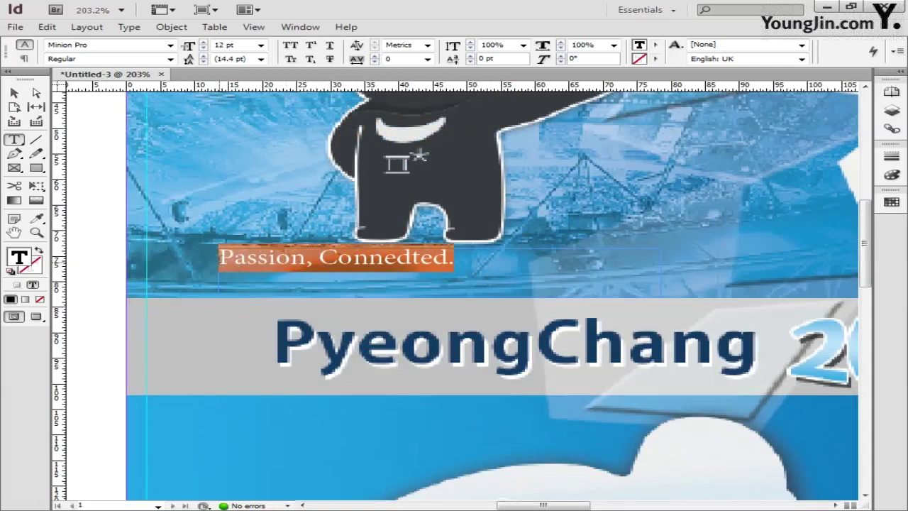
{"action": "double_click", "coordinate": [17, 260]}
{"action": "double_click", "coordinate": [654, 343]}
{"action": "type", "text": "0"}
{"action": "key", "text": "Return"}
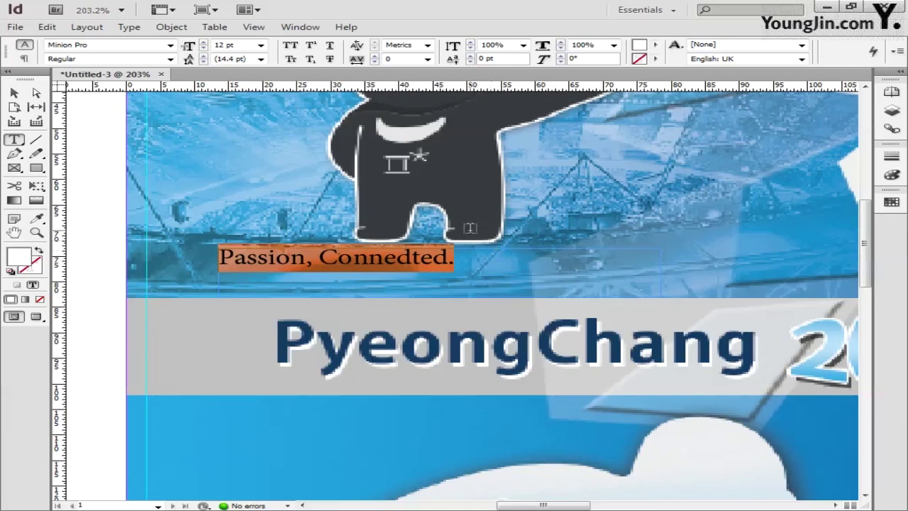
- Change the font of the word "Passion," to a bold sans-serif typeface
{"action": "left_click_drag", "start_coordinate": [220, 258], "coordinate": [327, 258]}
{"action": "left_click", "coordinate": [170, 44]}
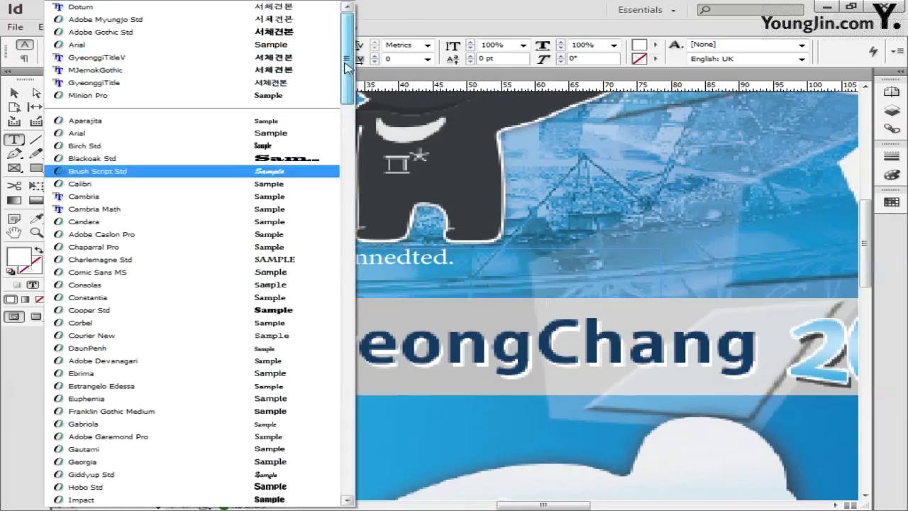
{"action": "left_click", "coordinate": [307, 39]}
- Set the whole tagline to 14 pt with a tracking of 50, then leave text editing
{"action": "key", "text": "ctrl+a"}
{"action": "left_click", "coordinate": [261, 45]}
{"action": "left_click", "coordinate": [234, 116]}
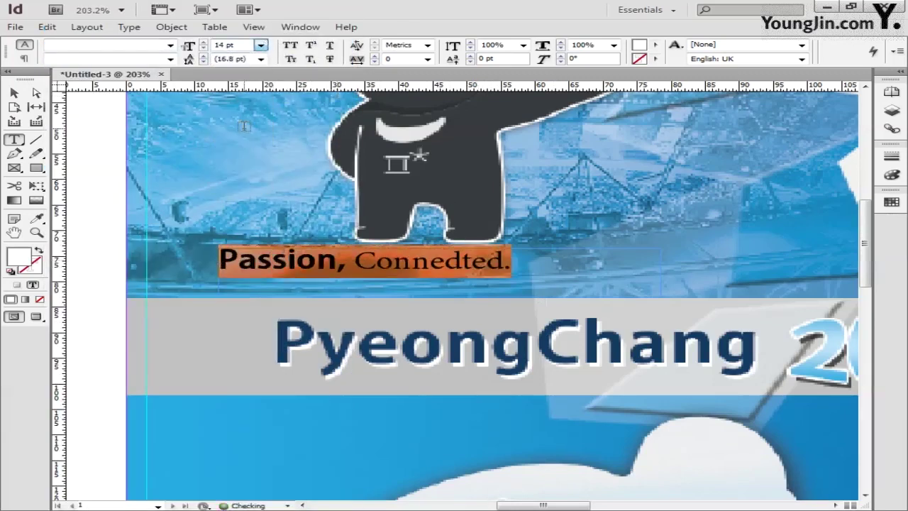
{"action": "left_click", "coordinate": [429, 59]}
{"action": "left_click", "coordinate": [416, 175]}
{"action": "key", "text": "Escape"}
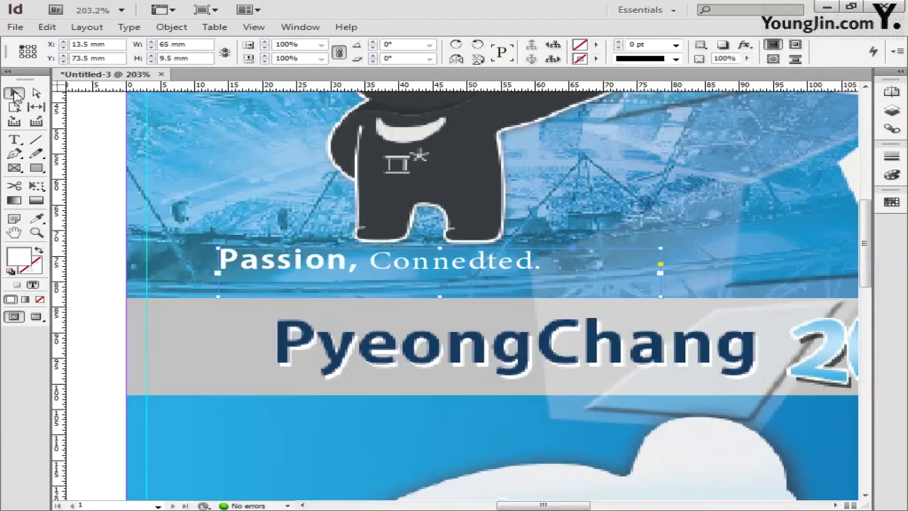
- Resize the tagline's frame to about 53.8 × 6.6 mm and move it above the PyeongChang title at about X 22.3, Y 74.7 mm
{"action": "left_click_drag", "start_coordinate": [663, 295], "coordinate": [540, 277]}
{"action": "scroll", "coordinate": [541, 284], "scroll_direction": "up", "scroll_amount": 3}
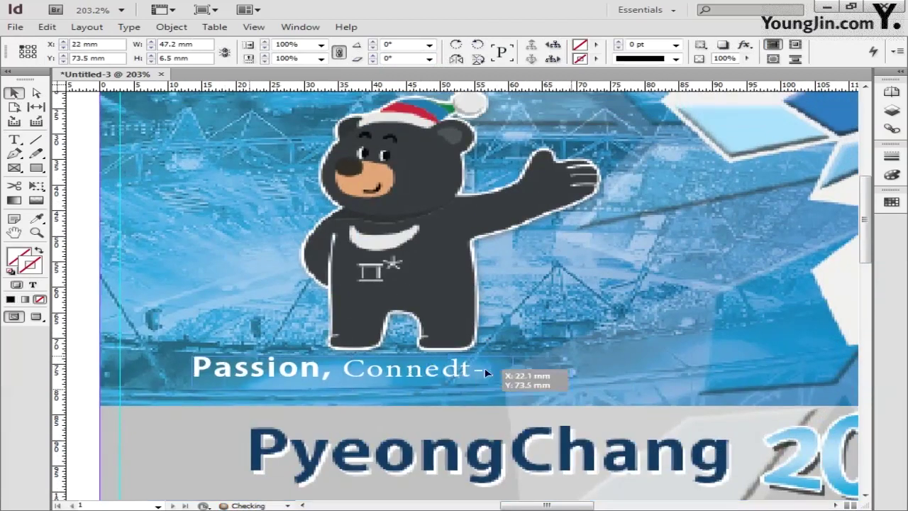
{"action": "left_click_drag", "start_coordinate": [508, 382], "coordinate": [625, 384]}
{"action": "left_click_drag", "start_coordinate": [489, 355], "coordinate": [479, 363]}
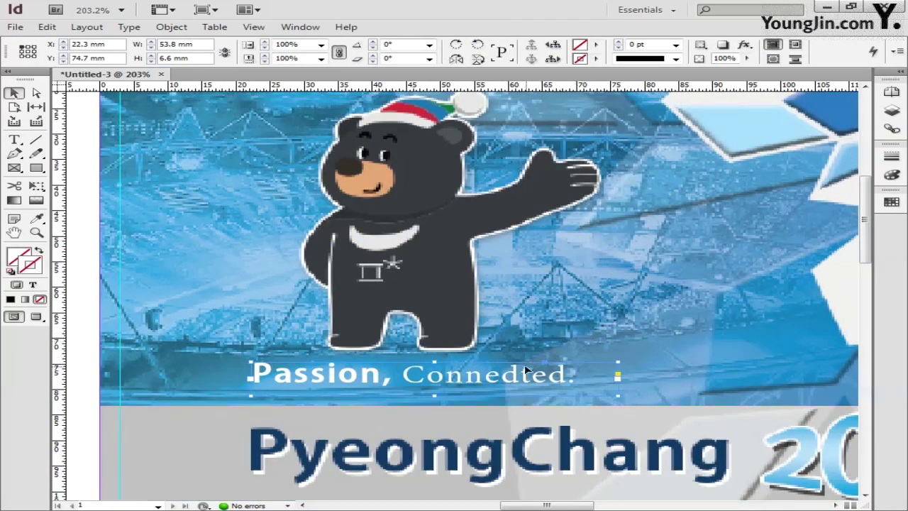
- Apply a drop shadow to the tagline with a distance of 0.5 mm and a size of 0 mm
{"action": "right_click", "coordinate": [516, 381]}
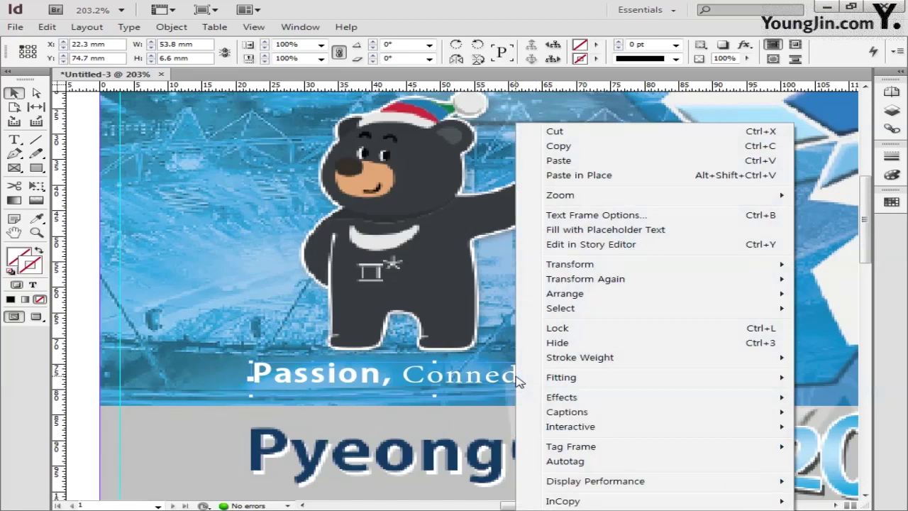
{"action": "mouse_move", "coordinate": [547, 397]}
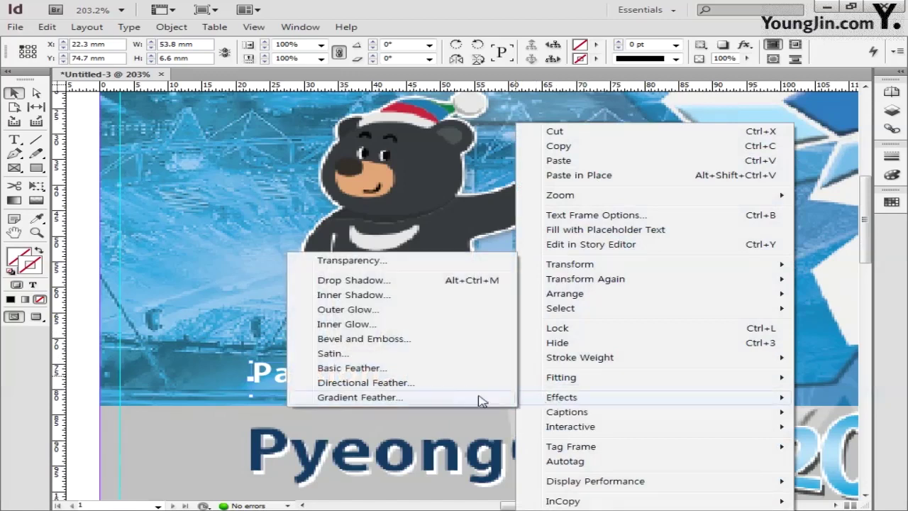
{"action": "left_click", "coordinate": [396, 281]}
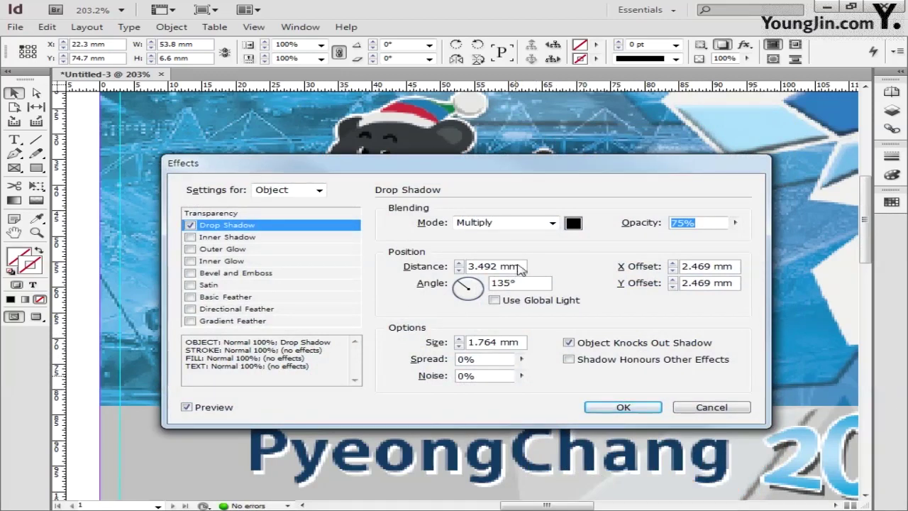
{"action": "left_click_drag", "start_coordinate": [522, 266], "coordinate": [420, 271]}
{"action": "type", "text": ".5"}
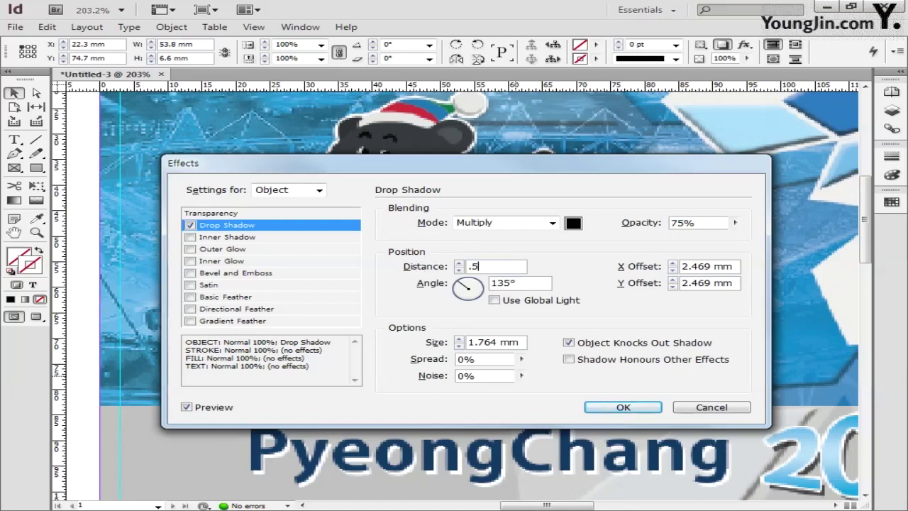
{"action": "left_click_drag", "start_coordinate": [524, 342], "coordinate": [394, 342]}
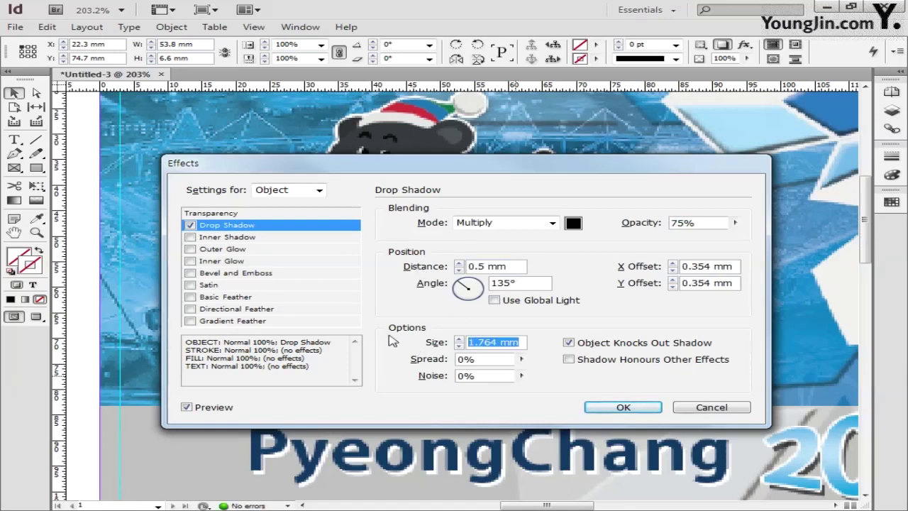
{"action": "type", "text": "0"}
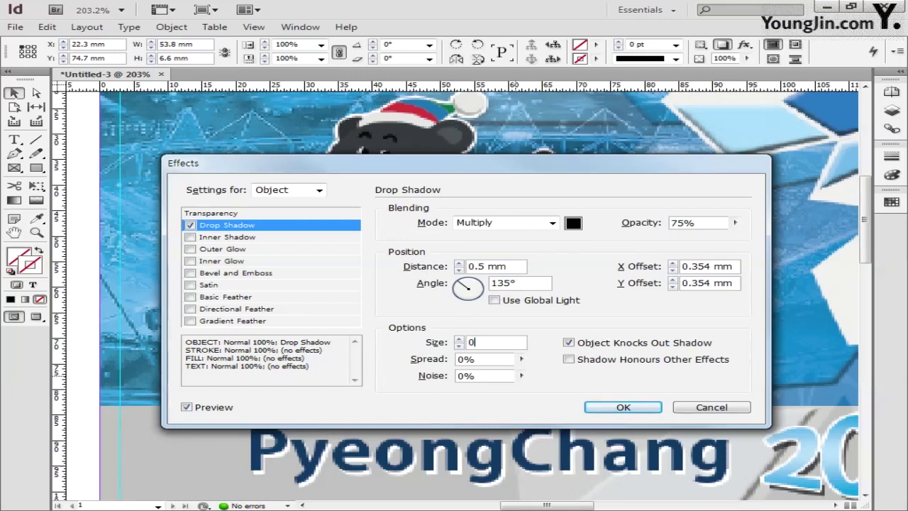
{"action": "left_click", "coordinate": [617, 408]}
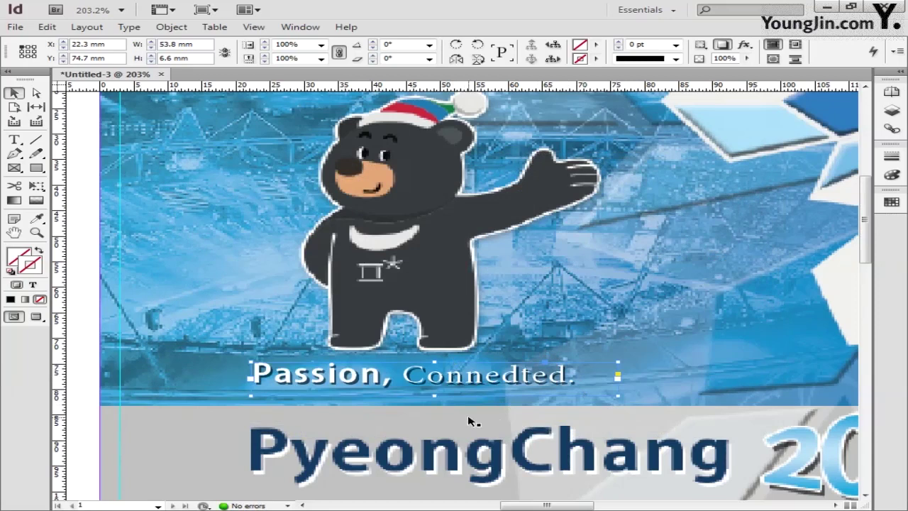
- Add a text frame about 61.8 × 9 mm above the thin white line, beside the snowboarder, and enter "2018 평창 동계올림필"
{"action": "left_click", "coordinate": [15, 140]}
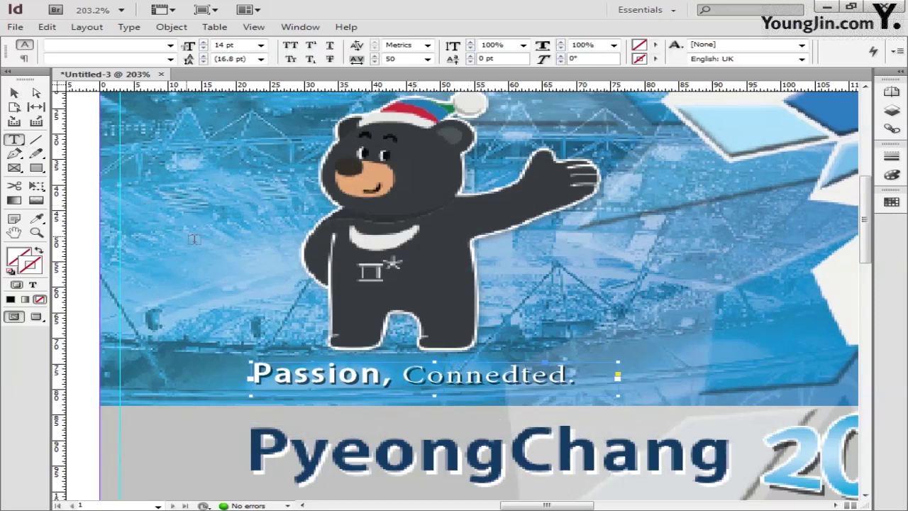
{"action": "scroll", "coordinate": [243, 273], "scroll_direction": "down", "scroll_amount": 5}
{"action": "scroll", "coordinate": [408, 315], "scroll_direction": "right", "scroll_amount": 5}
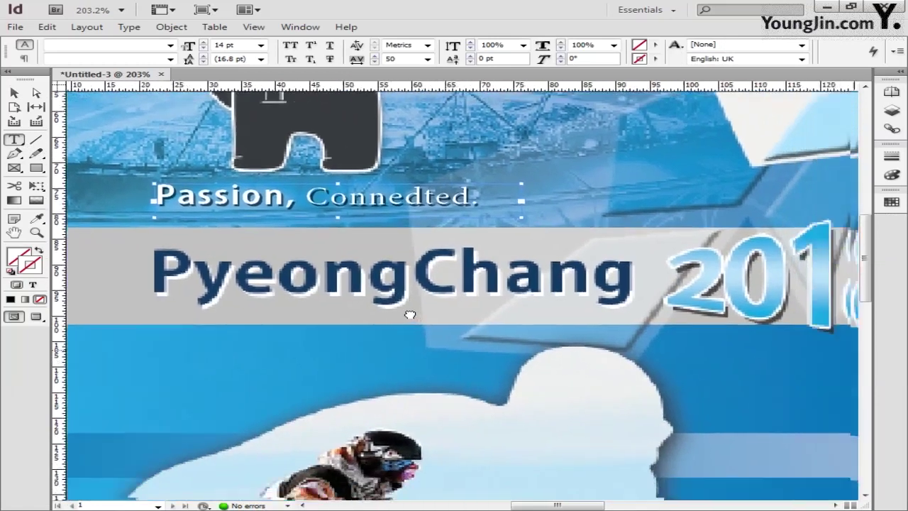
{"action": "scroll", "coordinate": [424, 285], "scroll_direction": "down", "scroll_amount": 6}
{"action": "scroll", "coordinate": [423, 285], "scroll_direction": "right", "scroll_amount": 2}
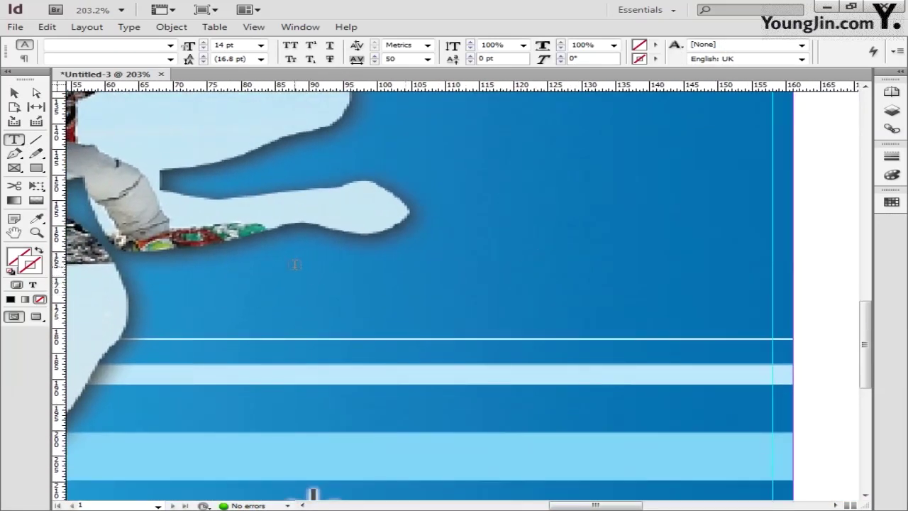
{"action": "left_click_drag", "start_coordinate": [295, 267], "coordinate": [715, 313]}
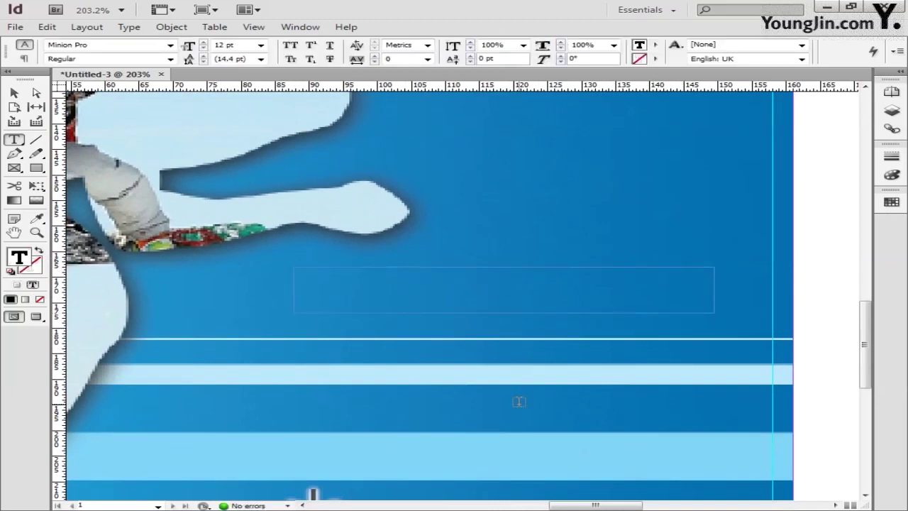
{"action": "type", "text": "2018"}
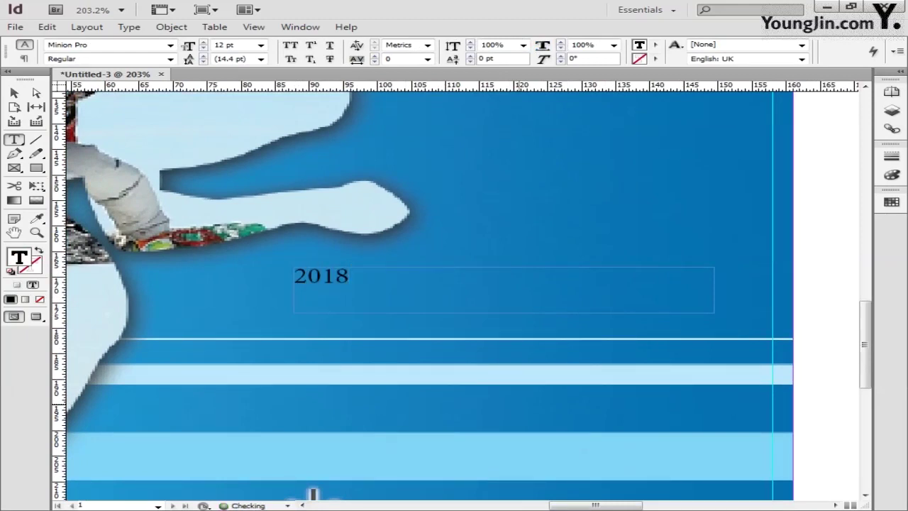
{"action": "type", "text": " 년"}
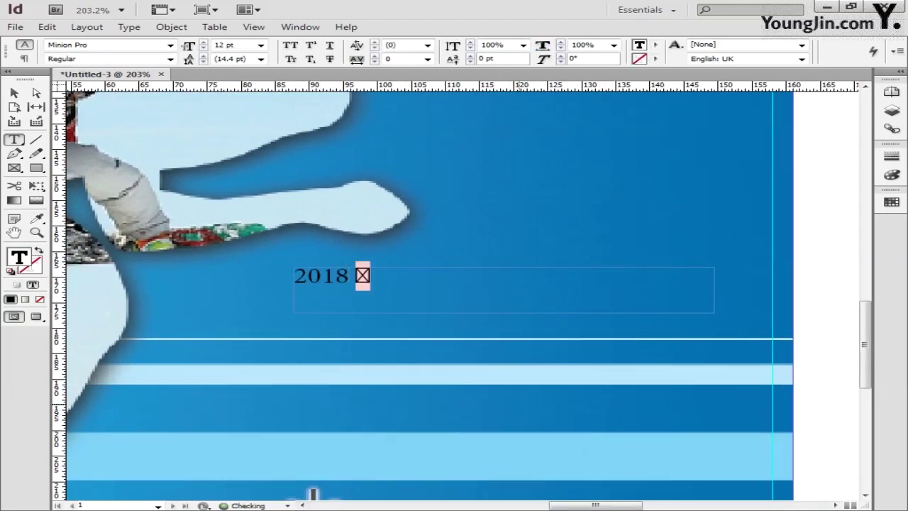
{"action": "type", "text": "도 캘린더"}
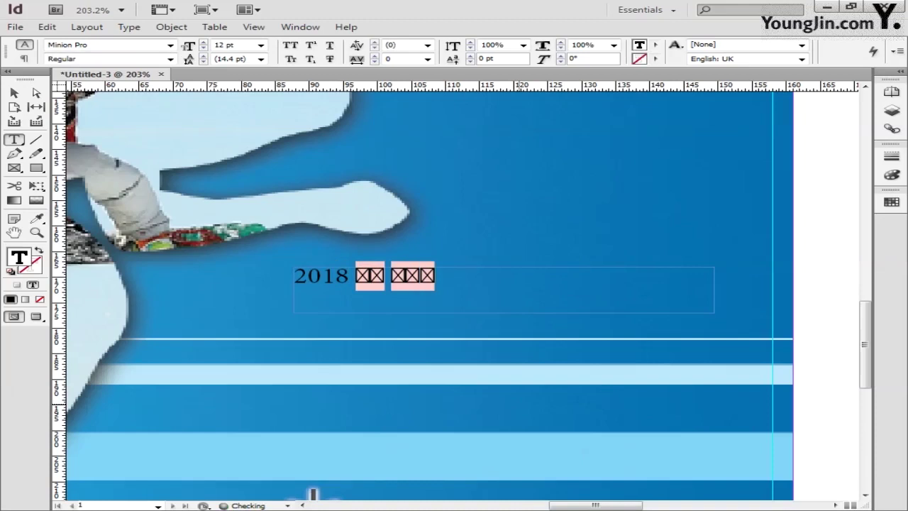
{"action": "type", "text": "제작"}
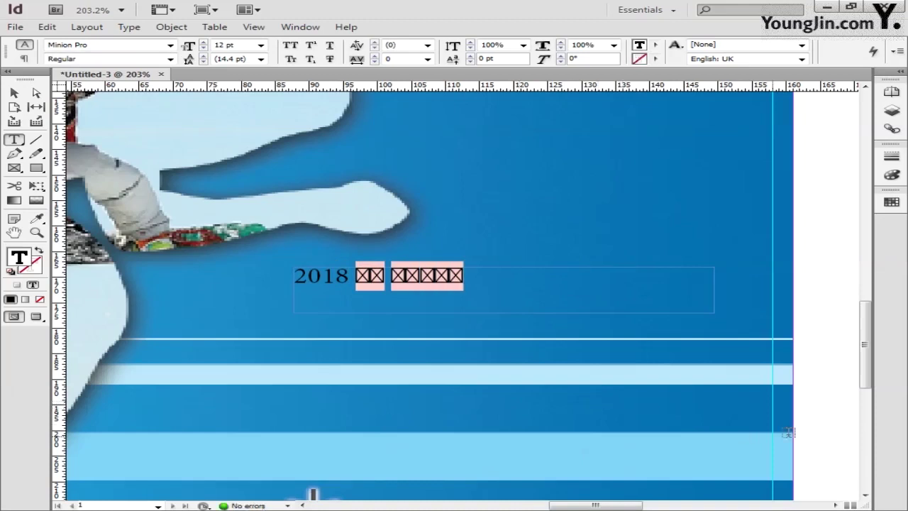
- Set the new text line in Adobe Gothic Std B and correct its last word to "동계올림픽"
{"action": "left_click_drag", "start_coordinate": [541, 288], "coordinate": [296, 281]}
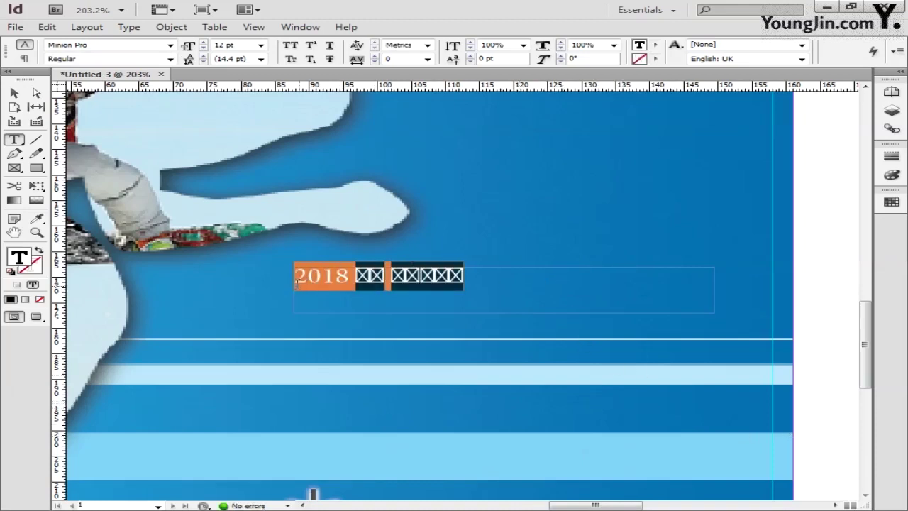
{"action": "left_click", "coordinate": [170, 45]}
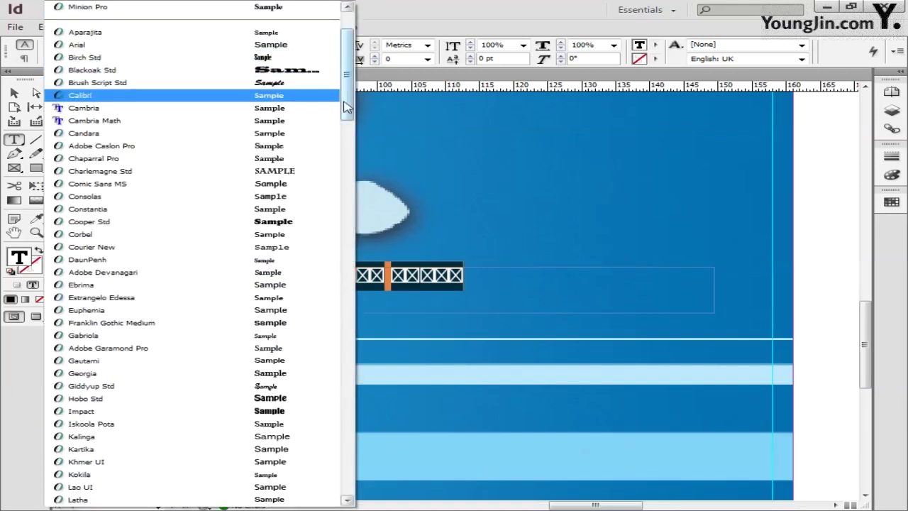
{"action": "scroll", "coordinate": [345, 93], "scroll_direction": "up", "scroll_amount": 3}
{"action": "left_click", "coordinate": [287, 12]}
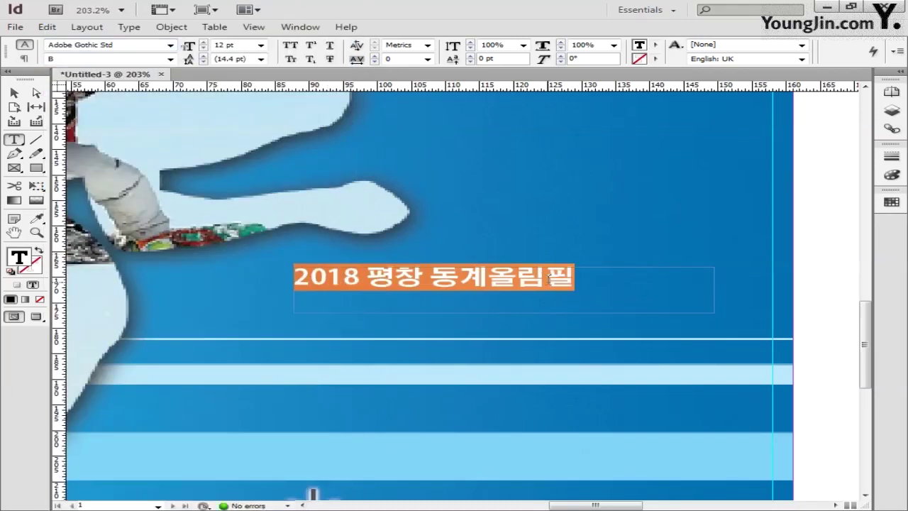
{"action": "key", "text": "ctrl+shift+a"}
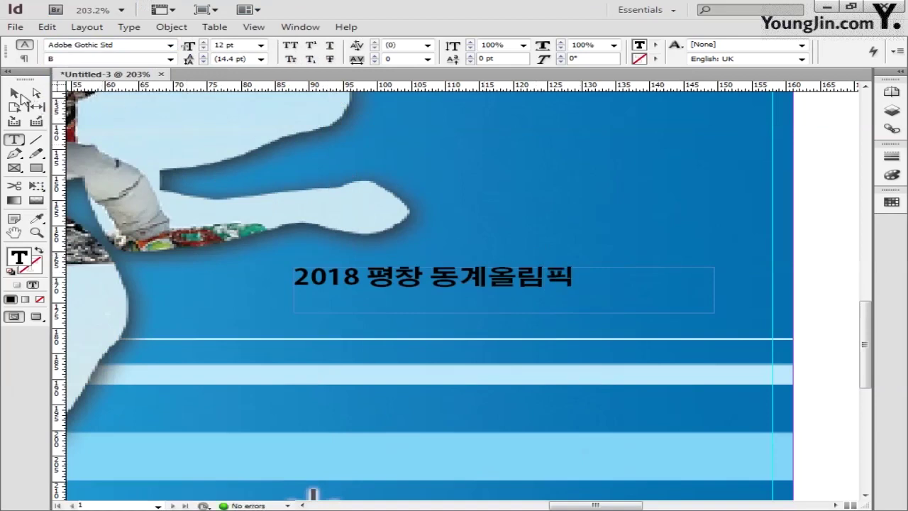
{"action": "left_click", "coordinate": [15, 93]}
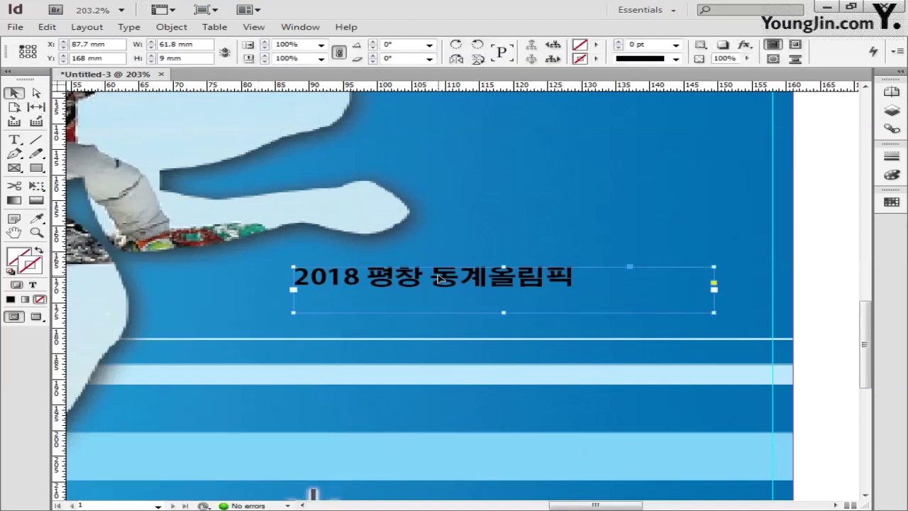
- Fill the whole line "2018 평창 동계올림픽" with yellow
{"action": "double_click", "coordinate": [437, 280]}
{"action": "left_click_drag", "start_coordinate": [574, 278], "coordinate": [267, 280]}
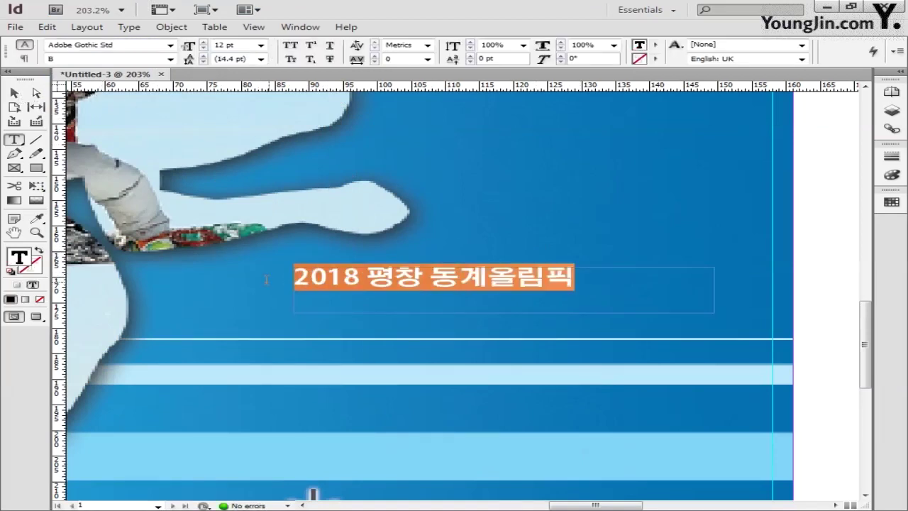
{"action": "double_click", "coordinate": [25, 261]}
{"action": "left_click", "coordinate": [628, 291]}
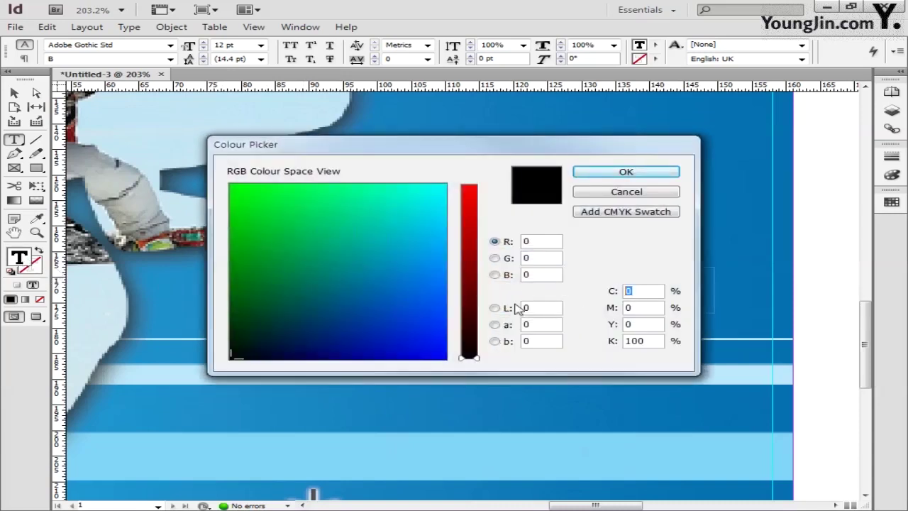
{"action": "type", "text": "00"}
{"action": "key", "text": "Tab"}
{"action": "type", "text": "0"}
{"action": "left_click", "coordinate": [607, 177]}
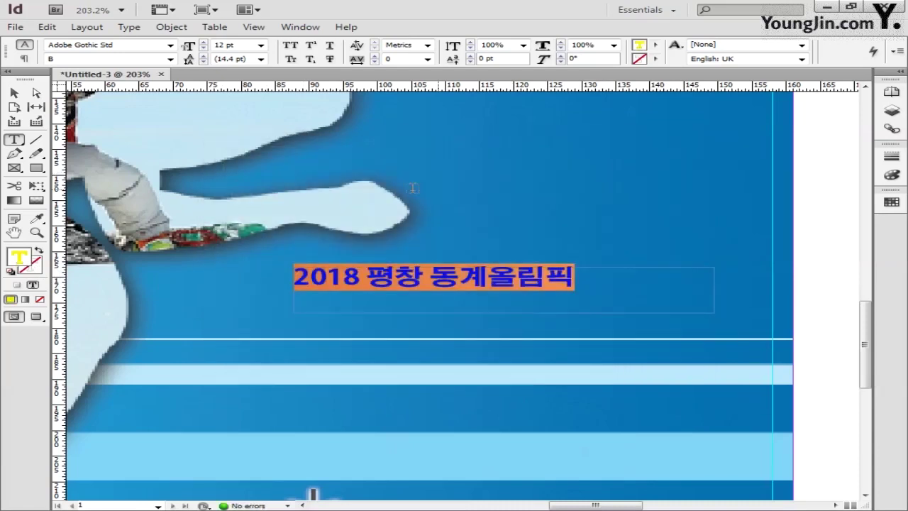
- Enlarge the yellow text line to 18 pt and leave text editing
{"action": "left_click", "coordinate": [261, 44]}
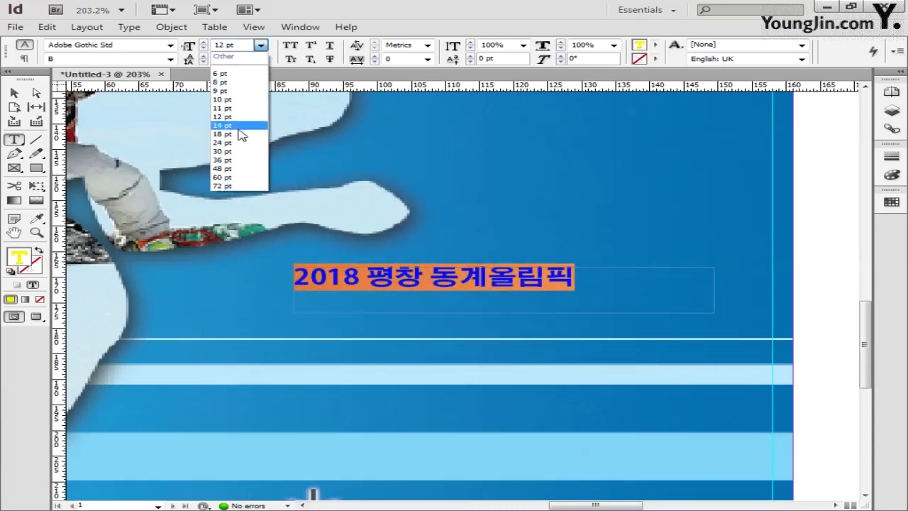
{"action": "left_click", "coordinate": [238, 128]}
{"action": "left_click", "coordinate": [261, 44]}
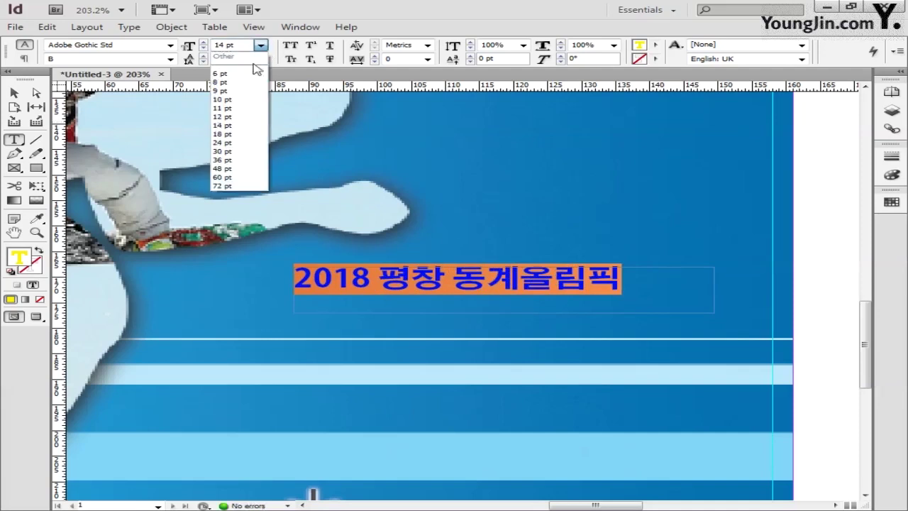
{"action": "left_click", "coordinate": [234, 134]}
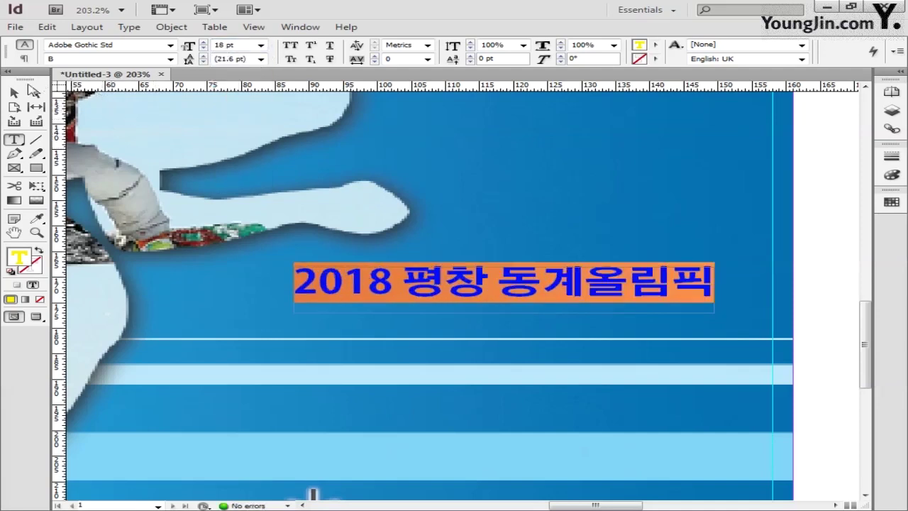
{"action": "key", "text": "Escape"}
- Move the yellow text's frame slightly up and towards the snowboarder, to about X 82, Y 166 mm
{"action": "left_click", "coordinate": [37, 232]}
{"action": "key", "text": "ctrl+0"}
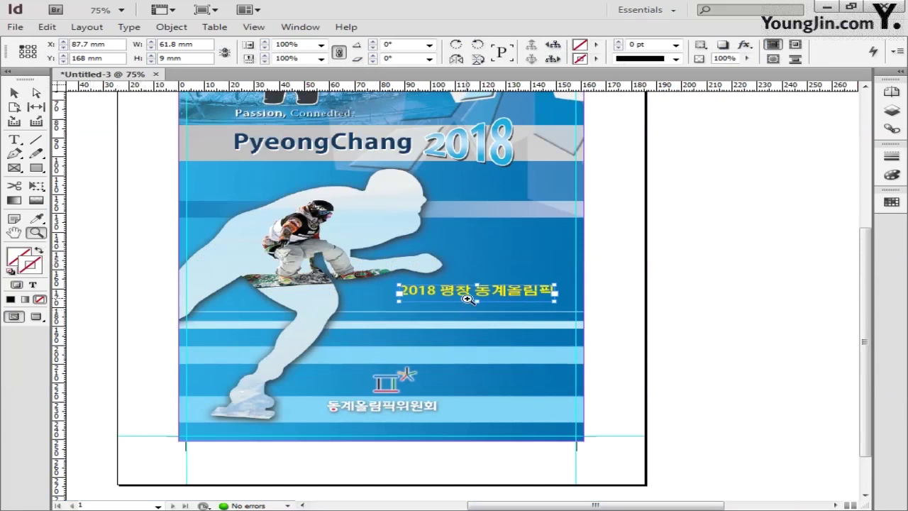
{"action": "left_click", "coordinate": [15, 93]}
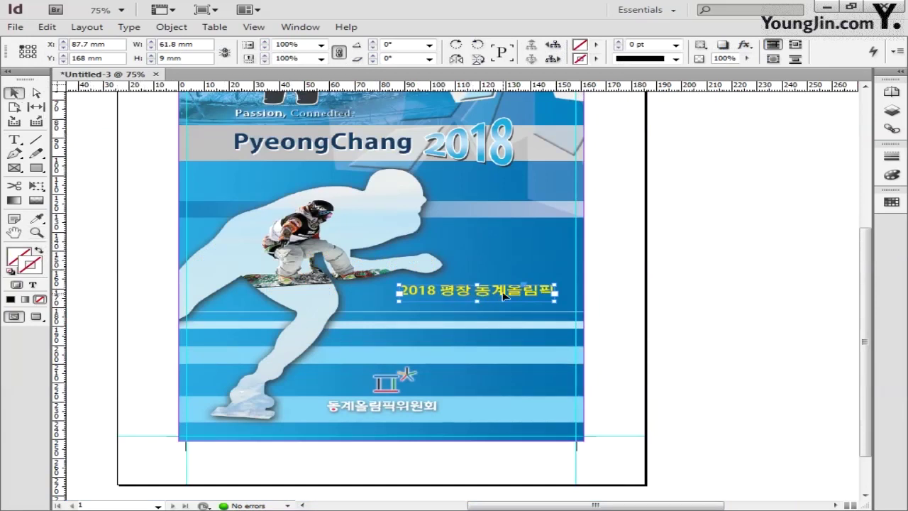
{"action": "left_click_drag", "start_coordinate": [504, 297], "coordinate": [495, 295]}
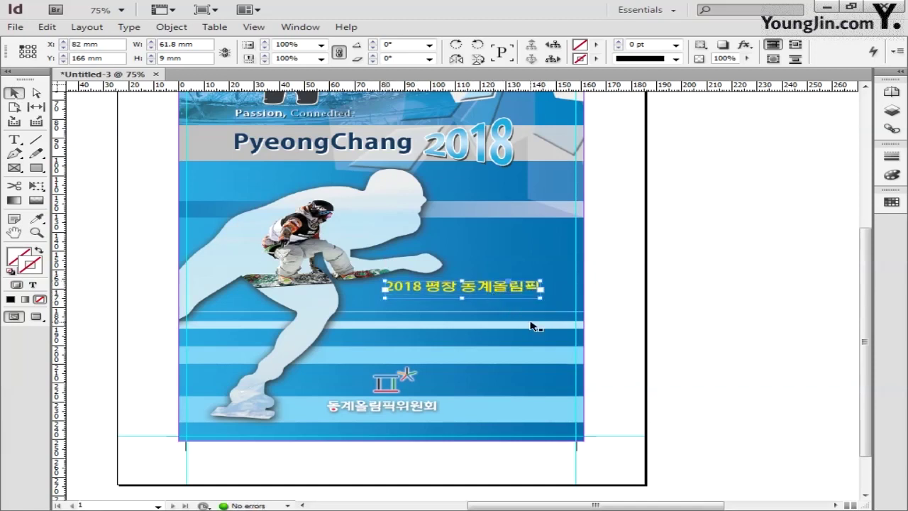
- Apply a drop shadow to the yellow text with 50% opacity, a distance of 0.5 mm and a size of 1.6 mm, then deselect it
{"action": "right_click", "coordinate": [502, 293]}
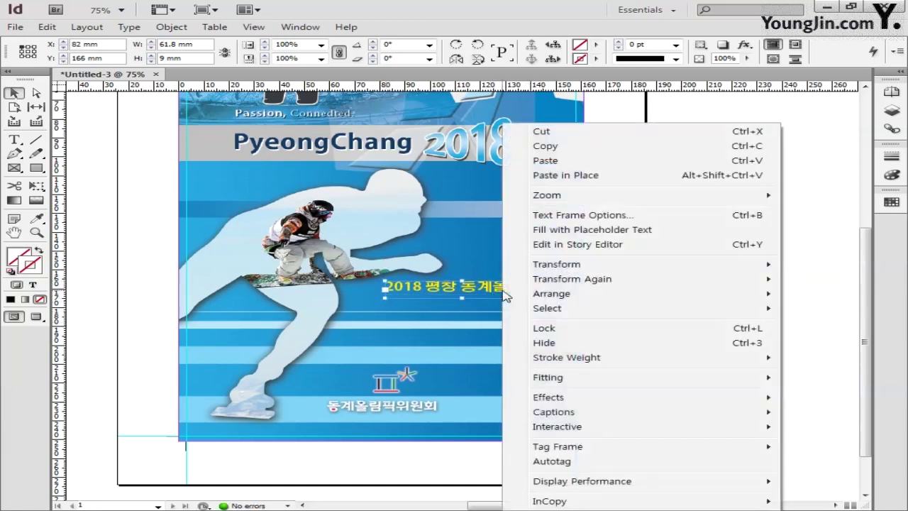
{"action": "mouse_move", "coordinate": [568, 396]}
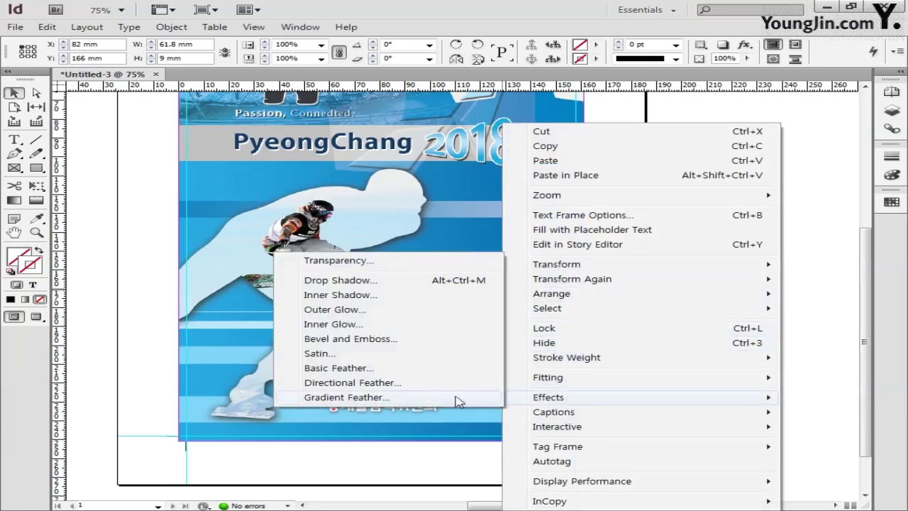
{"action": "left_click", "coordinate": [359, 281]}
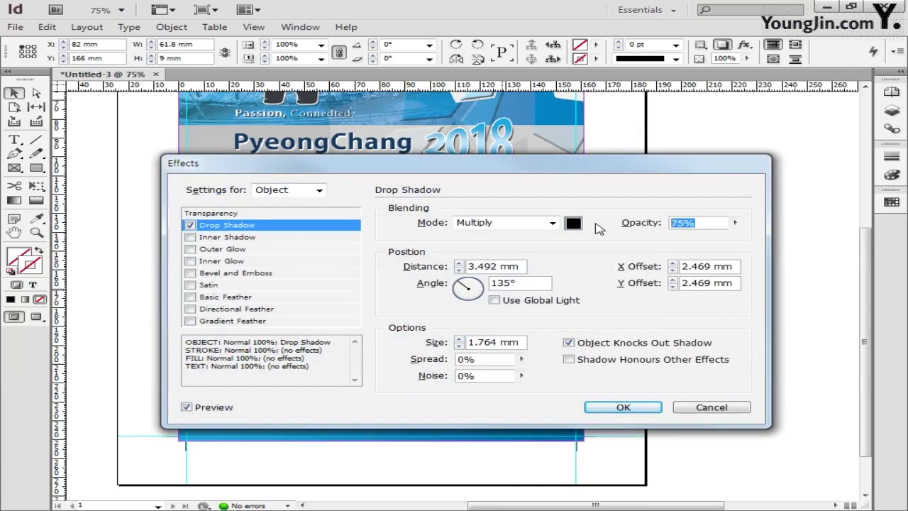
{"action": "type", "text": "50"}
{"action": "left_click_drag", "start_coordinate": [524, 270], "coordinate": [392, 269]}
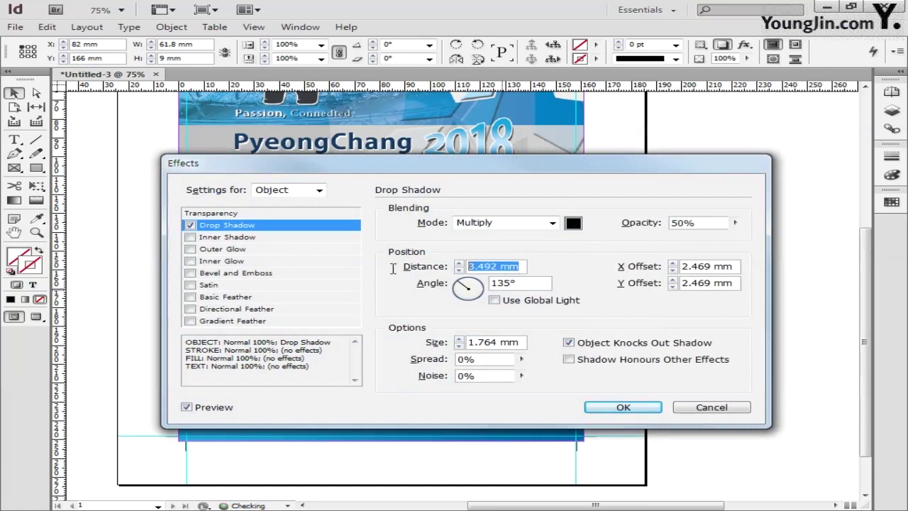
{"action": "type", "text": ".5"}
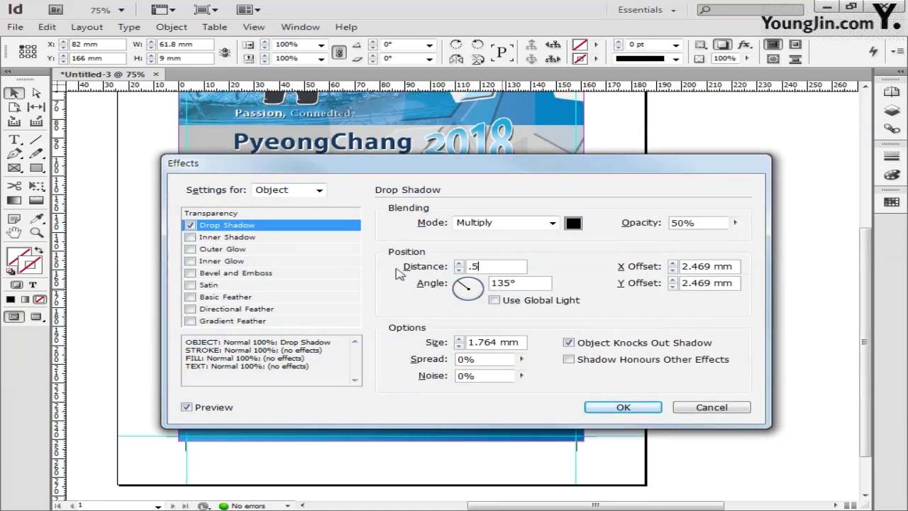
{"action": "left_click_drag", "start_coordinate": [523, 345], "coordinate": [429, 346]}
{"action": "type", "text": "1"}
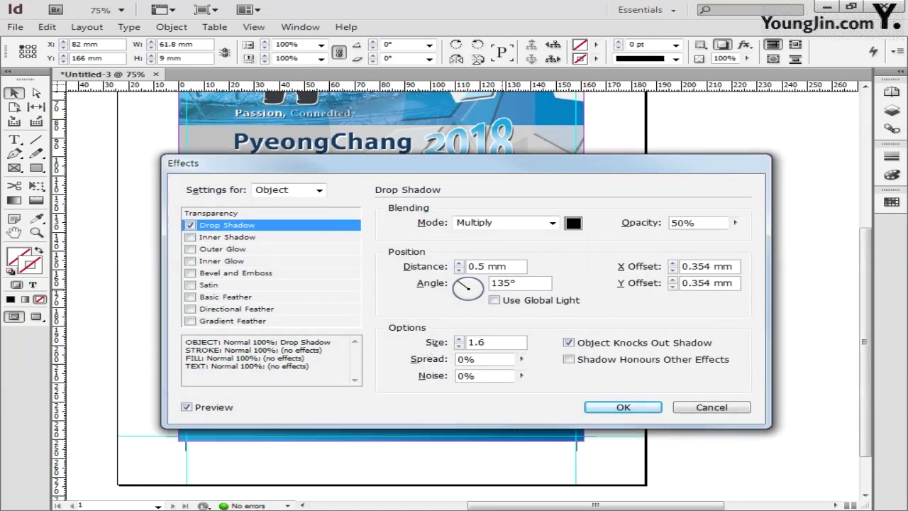
{"action": "type", "text": ".6"}
{"action": "left_click", "coordinate": [622, 407]}
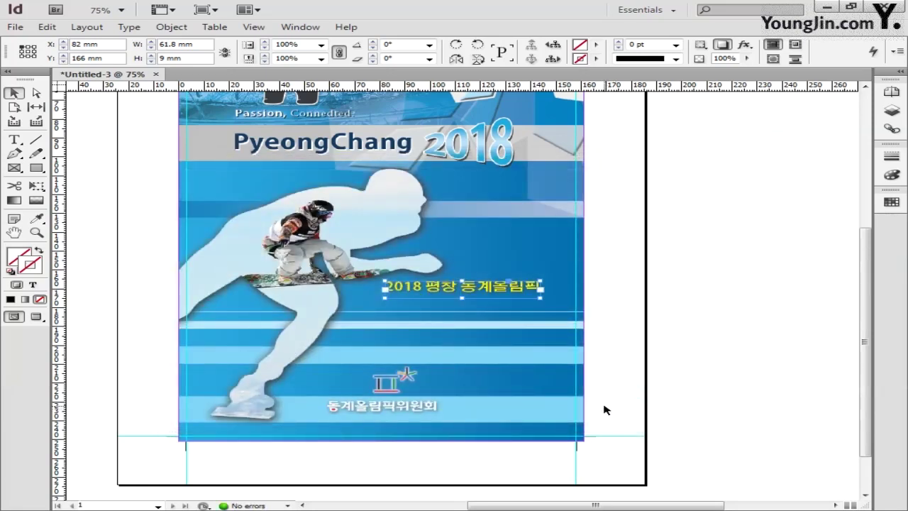
{"action": "left_click", "coordinate": [605, 410]}
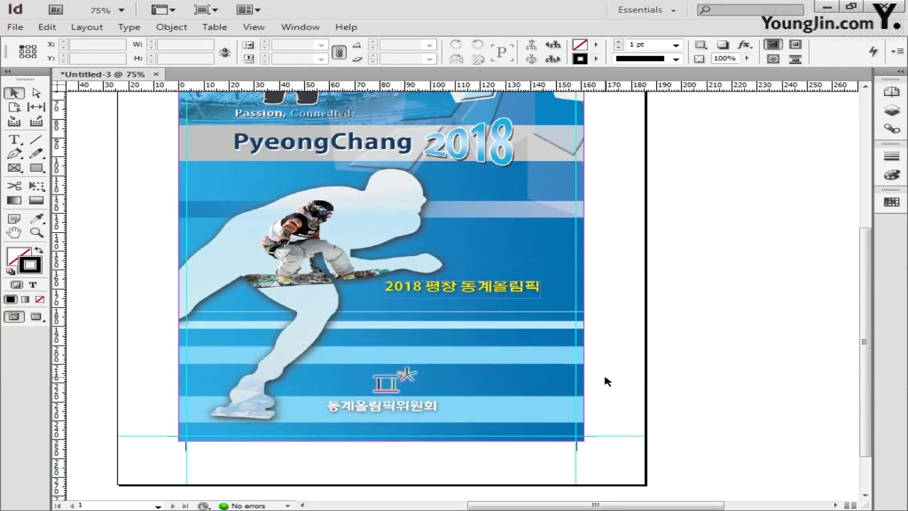
- Add a text frame of the same width directly beneath the yellow line and enter "강원도 평창군!!"
{"action": "key", "text": "ctrl+equal"}
{"action": "key", "text": "ctrl+equal"}
{"action": "key", "text": "t"}
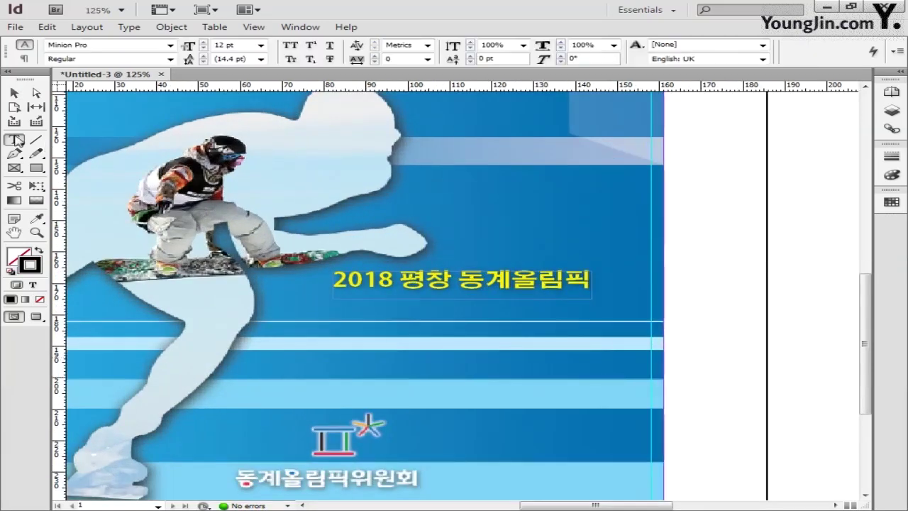
{"action": "left_click_drag", "start_coordinate": [333, 314], "coordinate": [593, 298]}
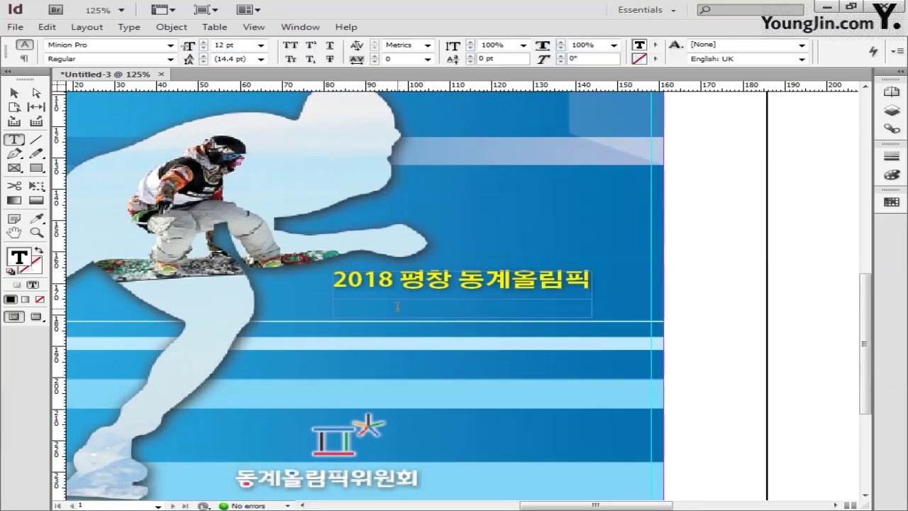
{"action": "type", "text": "강원도 평창군!!"}
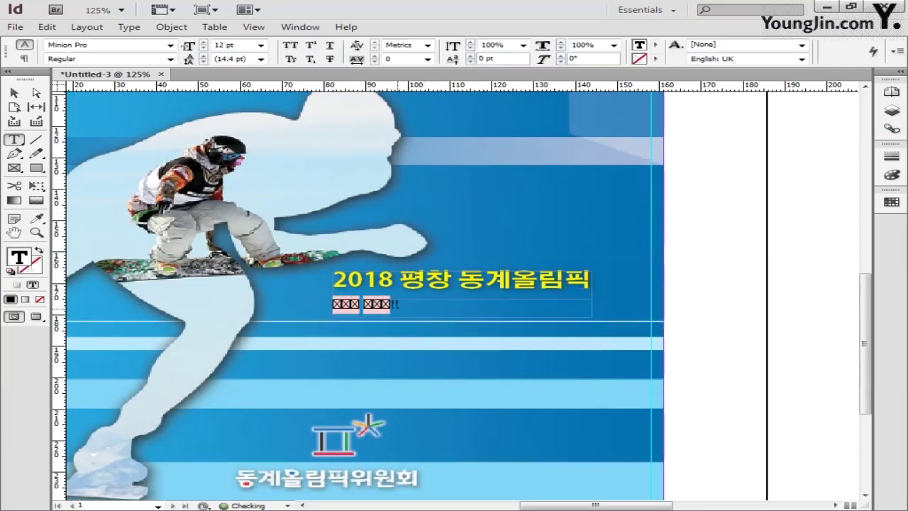
- Select all the text in the new frame and fill it with white
{"action": "key", "text": "ctrl+a"}
{"action": "double_click", "coordinate": [19, 258]}
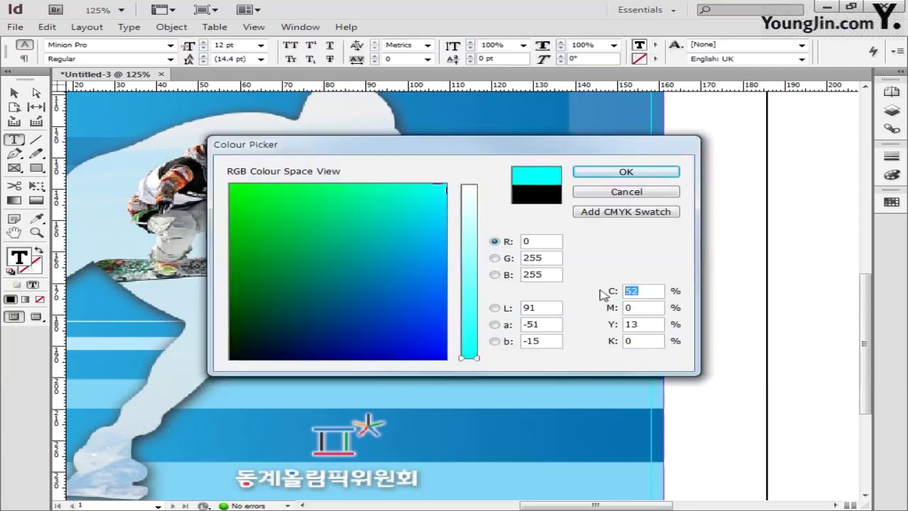
{"action": "type", "text": "0"}
{"action": "key", "text": "Tab"}
{"action": "key", "text": "Tab"}
{"action": "key", "text": "Return"}
- Set the font of the white line "국민의 힘으로!!" to Adobe Gothic Std, then leave text editing
{"action": "left_click", "coordinate": [170, 45]}
{"action": "scroll", "coordinate": [345, 19], "scroll_direction": "up", "scroll_amount": 3}
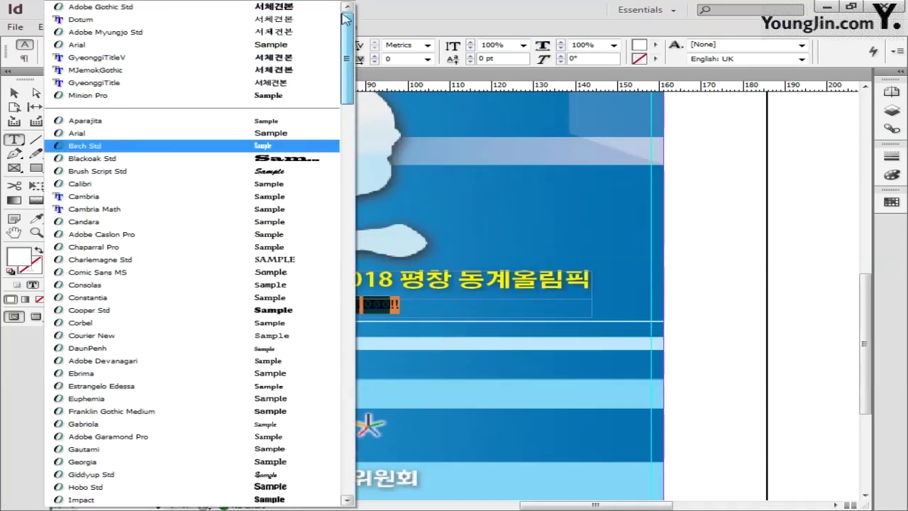
{"action": "left_click", "coordinate": [100, 7]}
{"action": "key", "text": "Escape"}
{"action": "left_click", "coordinate": [497, 355]}
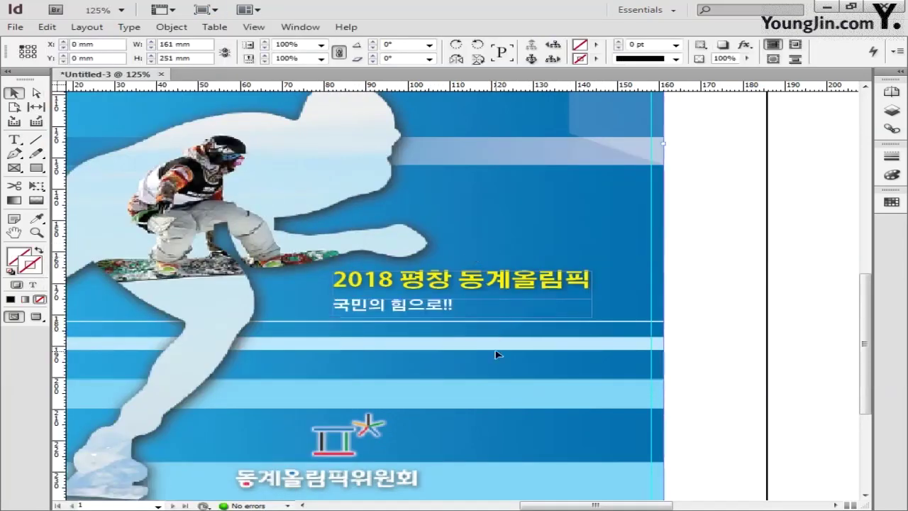
- Add a text frame about 62 × 25.5 mm directly beneath the white line and paste the copied Korean description paragraph into it
{"action": "scroll", "coordinate": [473, 351], "scroll_direction": "down", "scroll_amount": 3}
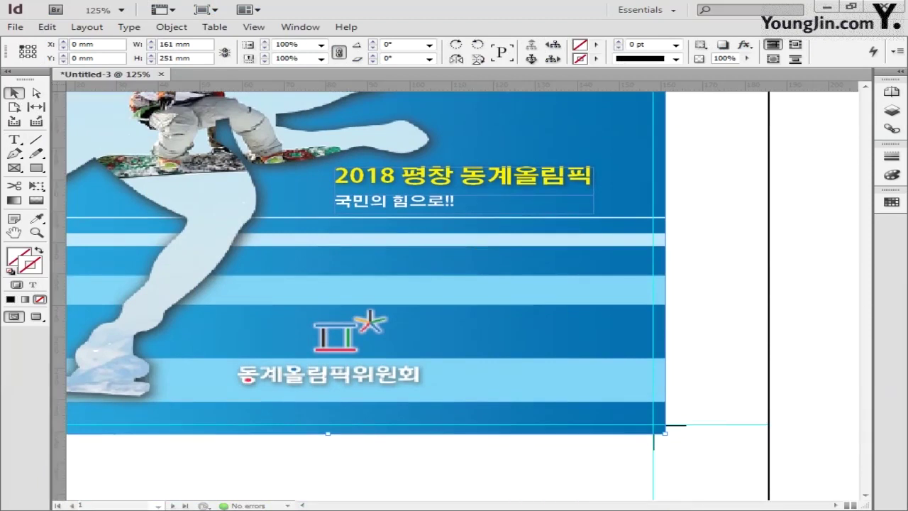
{"action": "key", "text": "t"}
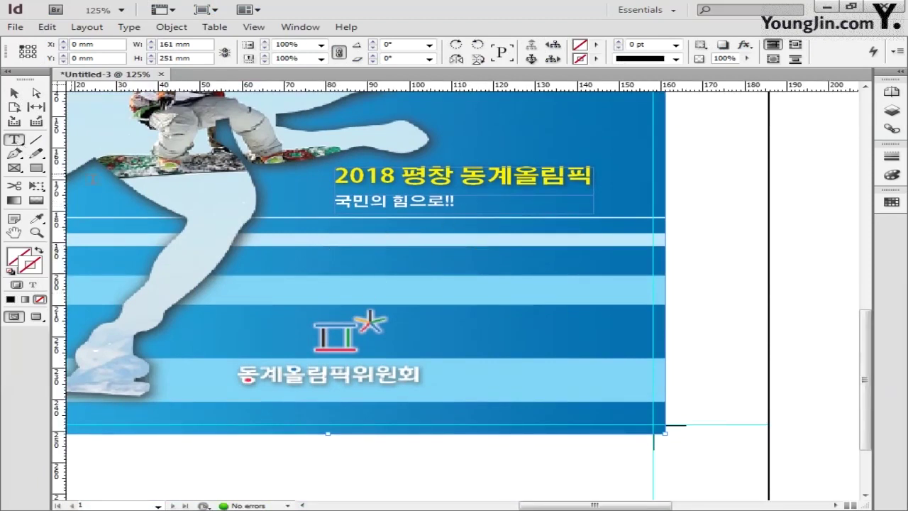
{"action": "left_click_drag", "start_coordinate": [335, 218], "coordinate": [594, 301]}
{"action": "key", "text": "ctrl+v"}
- Set all the text of the pasted paragraph to the Dotum font at 8 pt
{"action": "key", "text": "ctrl+a"}
{"action": "left_click", "coordinate": [170, 45]}
{"action": "scroll", "coordinate": [203, 22], "scroll_direction": "up", "scroll_amount": 3}
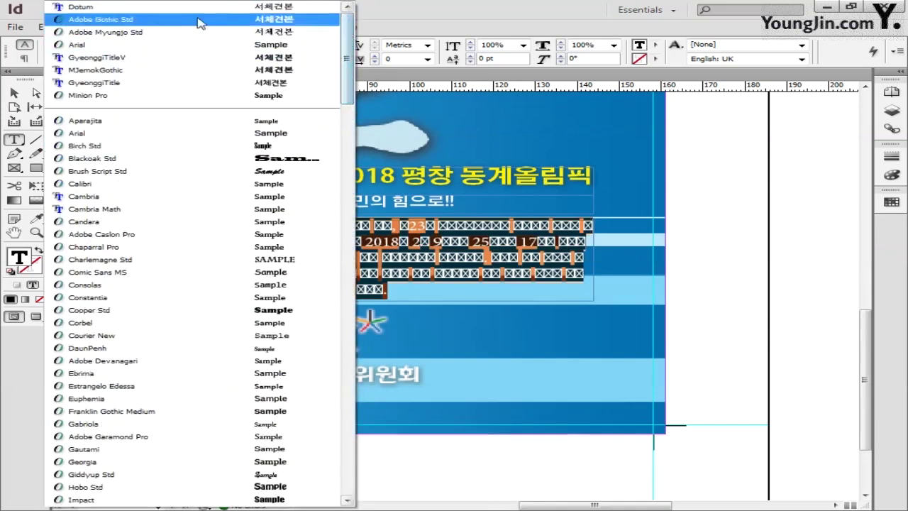
{"action": "left_click", "coordinate": [178, 9]}
{"action": "left_click", "coordinate": [261, 45]}
{"action": "left_click", "coordinate": [225, 86]}
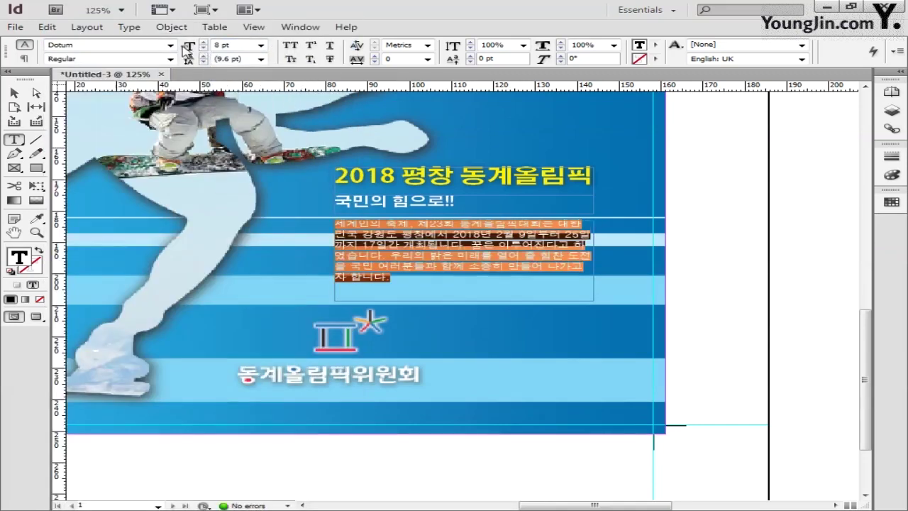
- Set the paragraph's leading to 13 pt and its tracking to -50
{"action": "left_click", "coordinate": [260, 59]}
{"action": "left_click", "coordinate": [225, 135]}
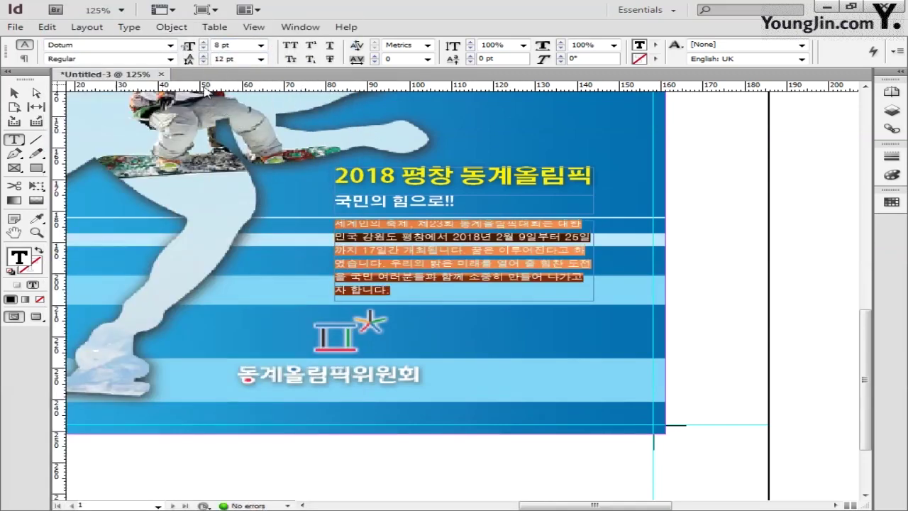
{"action": "left_click", "coordinate": [203, 56]}
{"action": "left_click", "coordinate": [427, 59]}
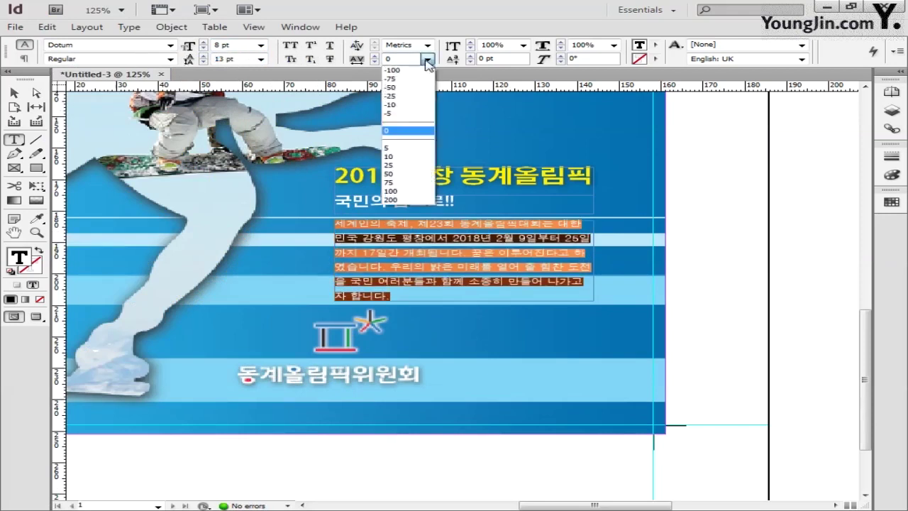
{"action": "left_click", "coordinate": [408, 104]}
{"action": "left_click", "coordinate": [427, 59]}
{"action": "left_click", "coordinate": [416, 95]}
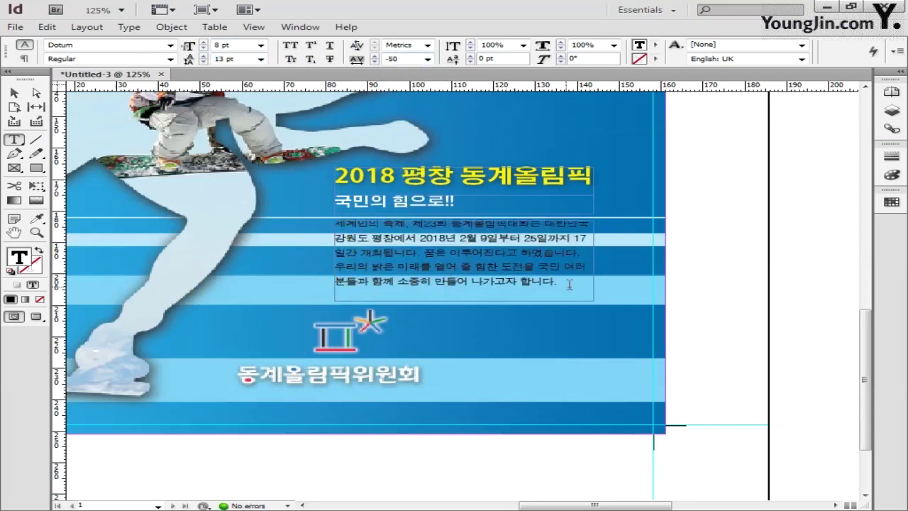
- Justify the description paragraph with its last line aligned left
{"action": "left_click", "coordinate": [130, 27]}
{"action": "left_click", "coordinate": [151, 283]}
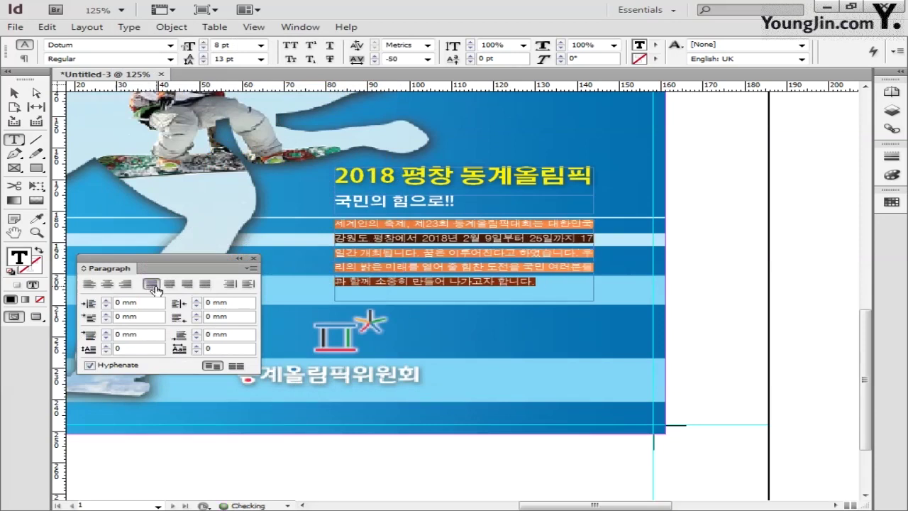
{"action": "left_click", "coordinate": [253, 258]}
- Set the leading of the whole description paragraph to 13.5 pt
{"action": "left_click", "coordinate": [545, 282]}
{"action": "left_click_drag", "start_coordinate": [545, 282], "coordinate": [333, 217]}
{"action": "left_click", "coordinate": [240, 60]}
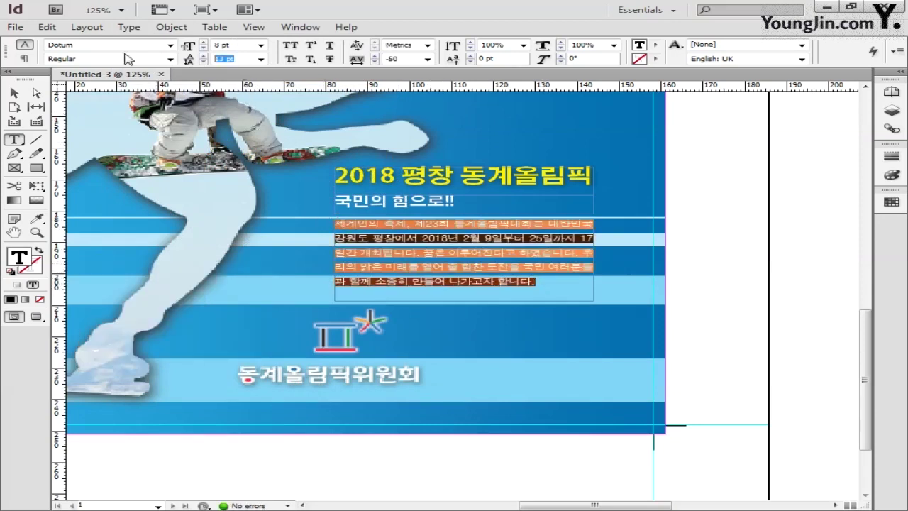
{"action": "type", "text": "13.5"}
{"action": "key", "text": "Return"}
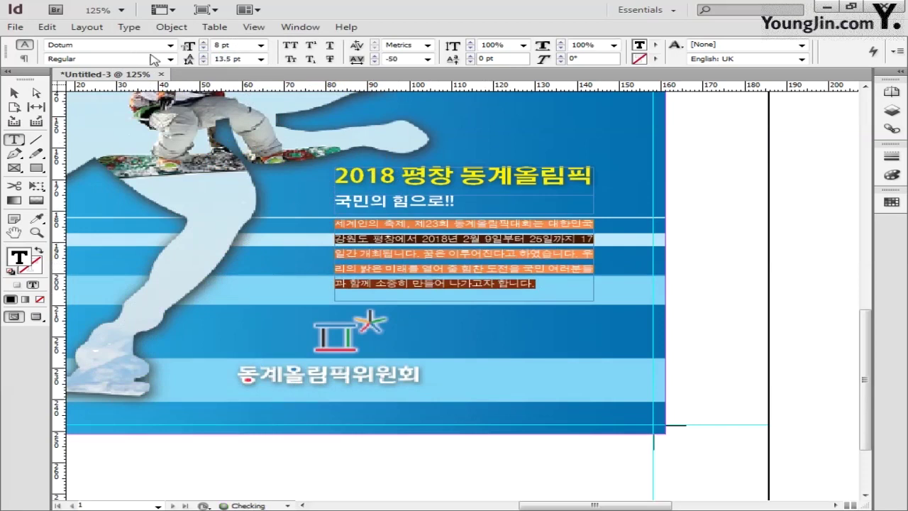
- Fill the whole description paragraph with light blue, C 25, M 0, Y 0, K 0, then deselect the text
{"action": "left_click", "coordinate": [537, 284]}
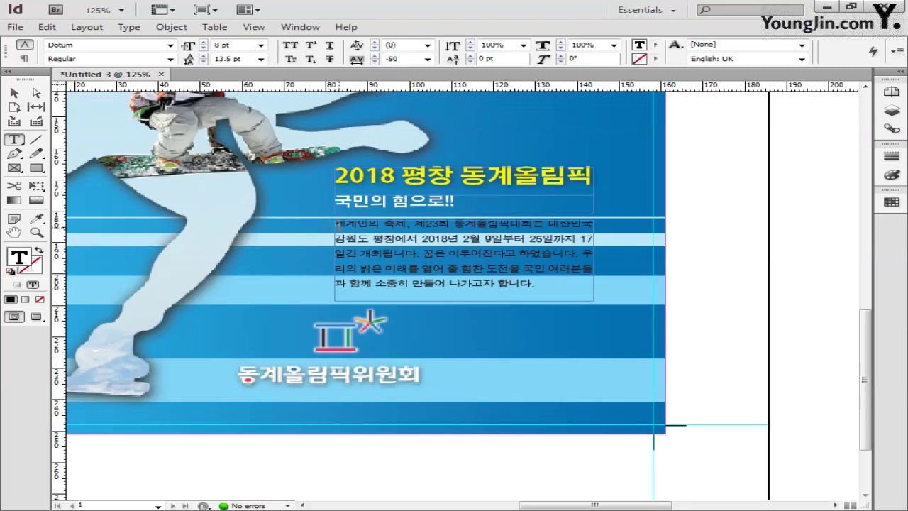
{"action": "left_click_drag", "start_coordinate": [336, 224], "coordinate": [537, 284]}
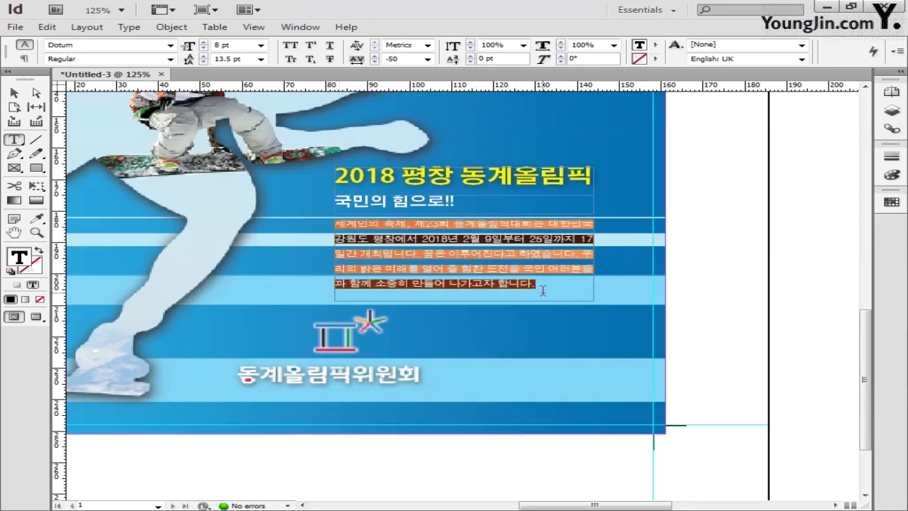
{"action": "double_click", "coordinate": [27, 259]}
{"action": "double_click", "coordinate": [641, 291]}
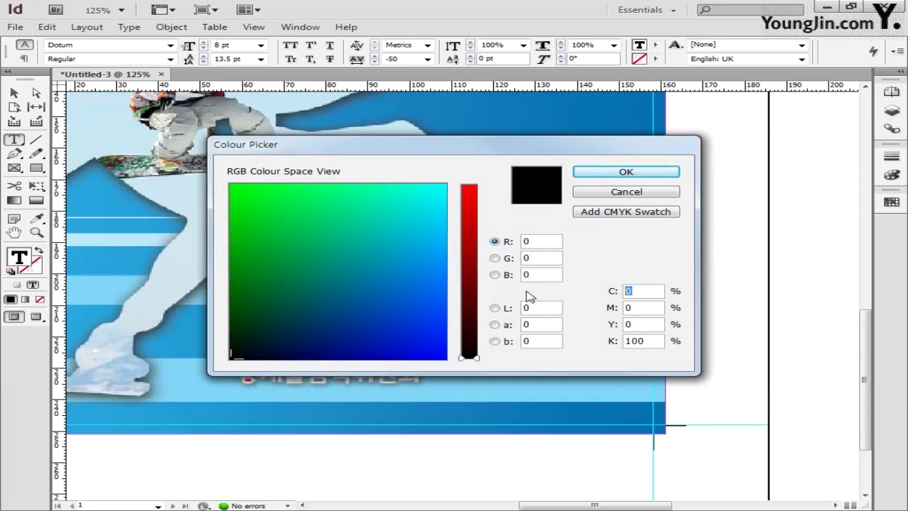
{"action": "key", "text": "Tab"}
{"action": "type", "text": "0"}
{"action": "key", "text": "Return"}
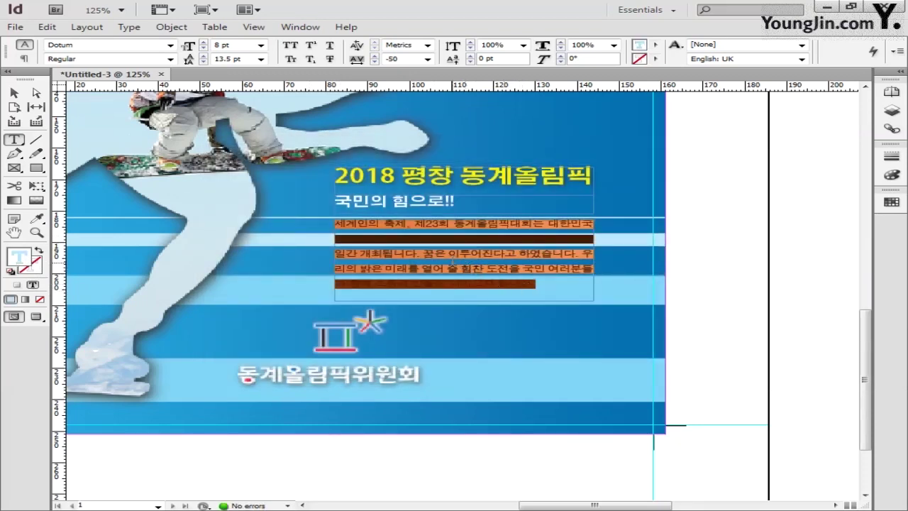
{"action": "left_click", "coordinate": [364, 249]}
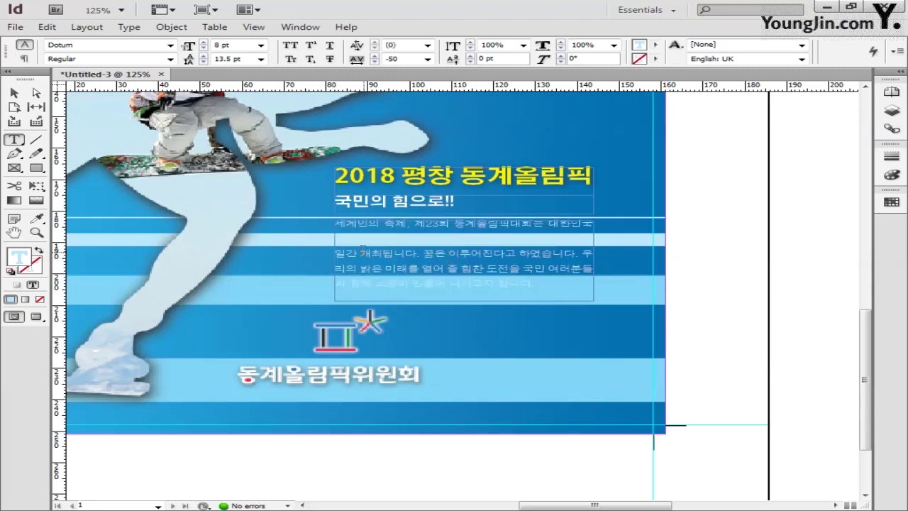
- Recolour the paragraph's second line, over the pale stripe, dark blue with C 95, M 60, Y 25
{"action": "left_click_drag", "start_coordinate": [338, 239], "coordinate": [591, 241]}
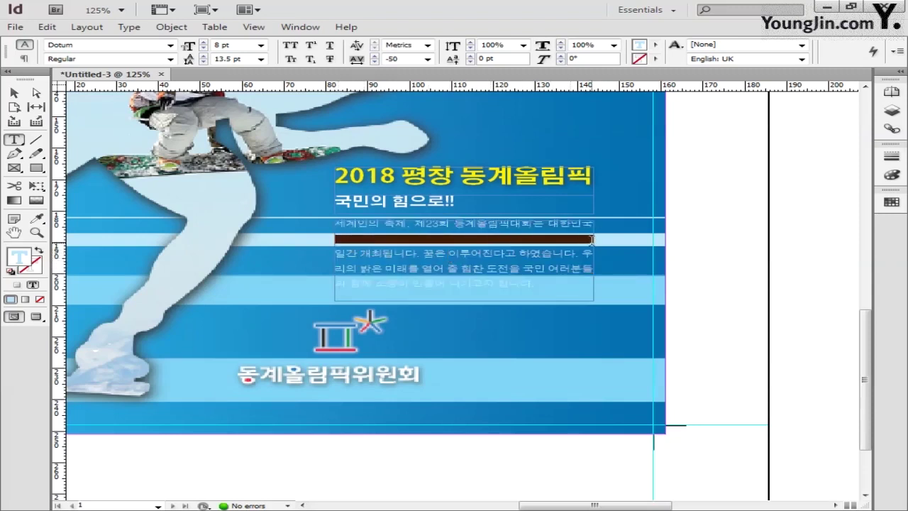
{"action": "double_click", "coordinate": [33, 262]}
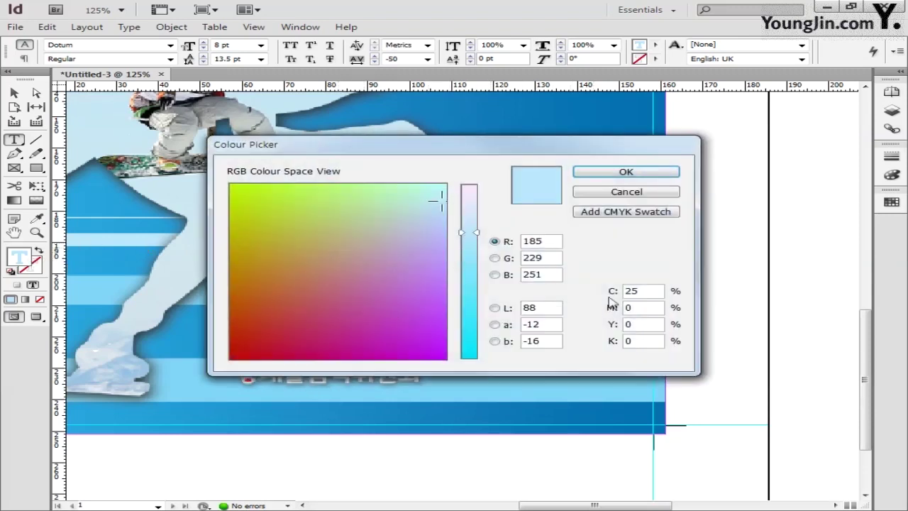
{"action": "double_click", "coordinate": [638, 291]}
{"action": "type", "text": "95"}
{"action": "key", "text": "Tab"}
{"action": "type", "text": "60"}
{"action": "key", "text": "Tab"}
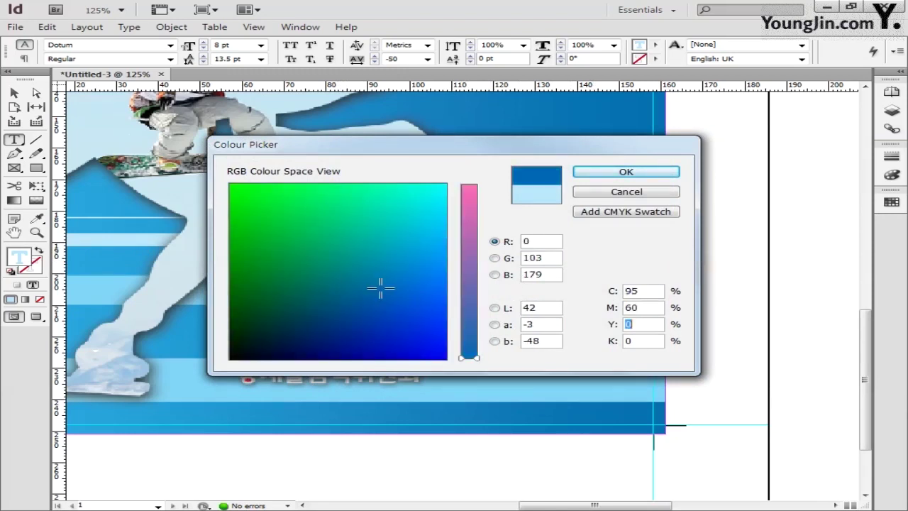
{"action": "type", "text": "25"}
{"action": "key", "text": "Tab"}
{"action": "key", "text": "Return"}
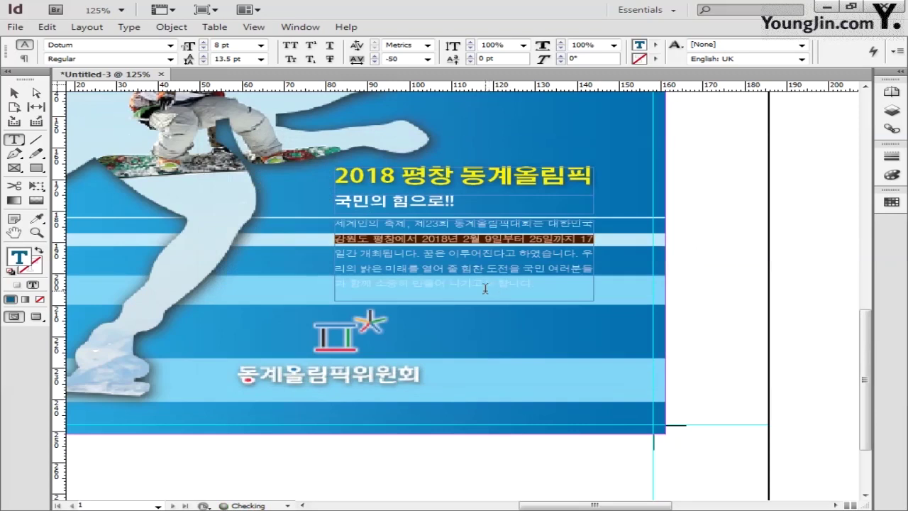
- Recolour the paragraph's last line dark blue with C 95, M 60, Y 25, K 5, then leave text editing
{"action": "left_click_drag", "start_coordinate": [552, 285], "coordinate": [329, 286]}
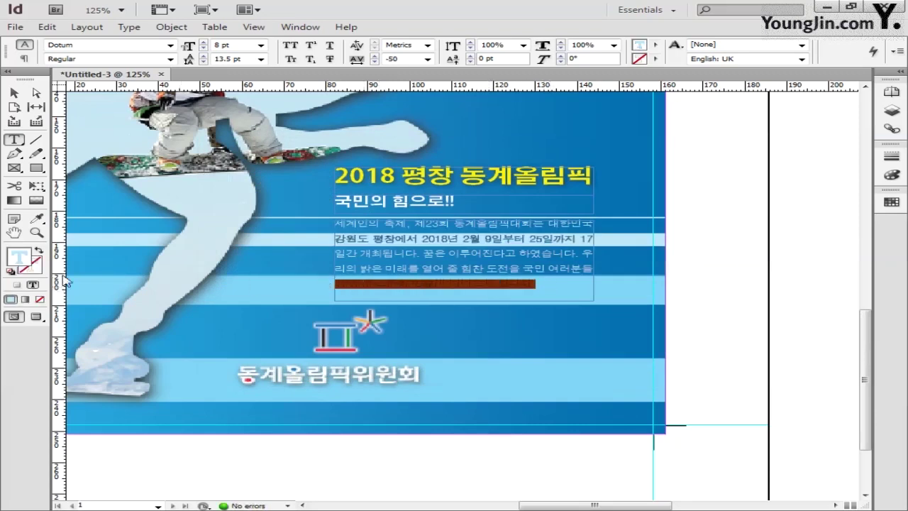
{"action": "double_click", "coordinate": [27, 263]}
{"action": "double_click", "coordinate": [646, 292]}
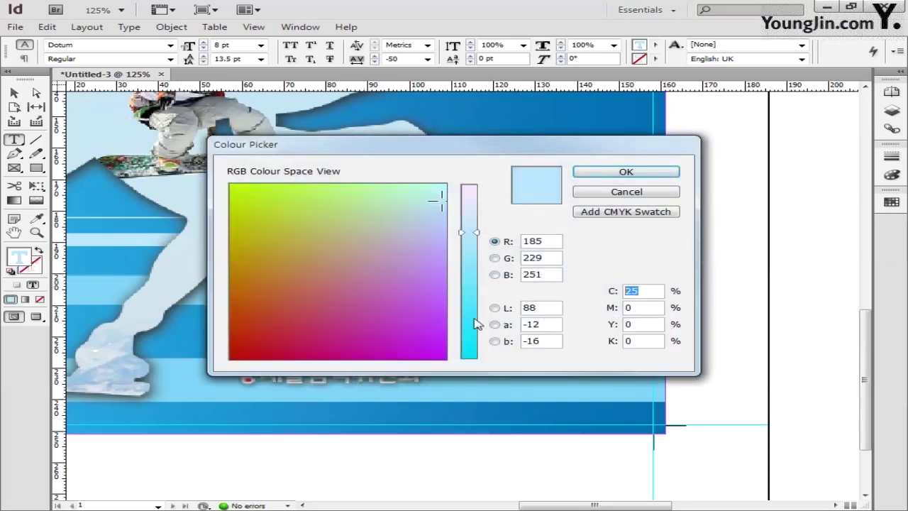
{"action": "type", "text": "95"}
{"action": "key", "text": "Tab"}
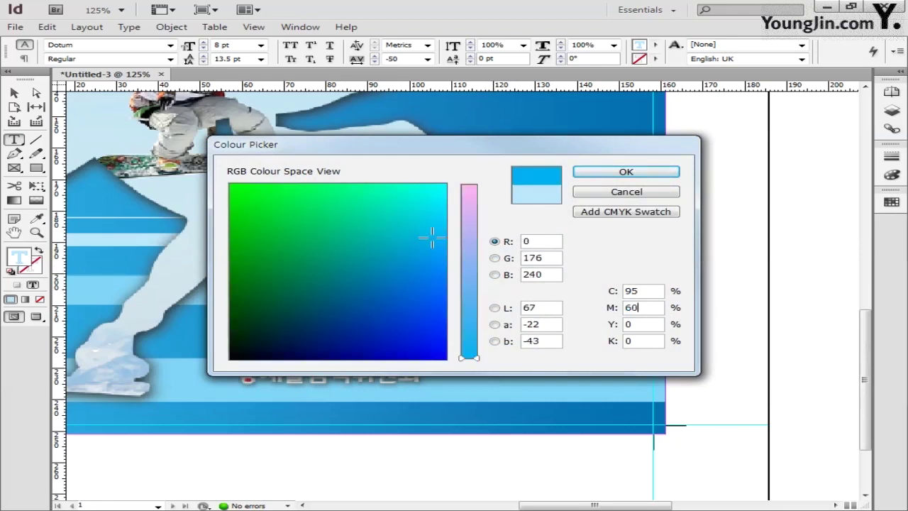
{"action": "type", "text": "60"}
{"action": "key", "text": "Tab"}
{"action": "type", "text": "25"}
{"action": "key", "text": "Tab"}
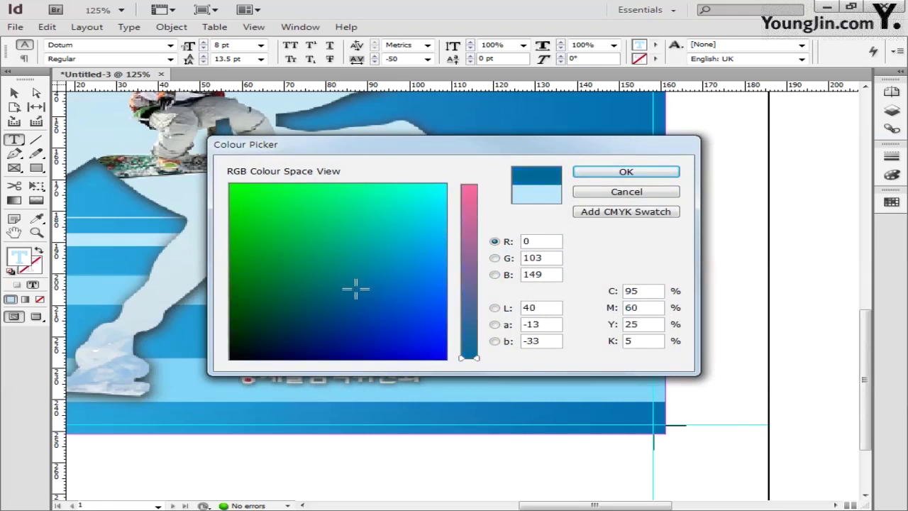
{"action": "type", "text": "5"}
{"action": "left_click", "coordinate": [639, 173]}
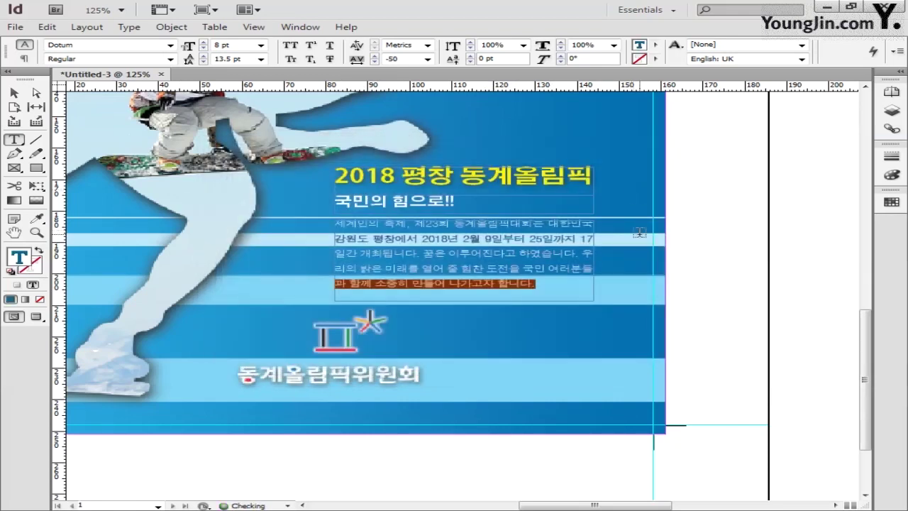
{"action": "left_click", "coordinate": [13, 92]}
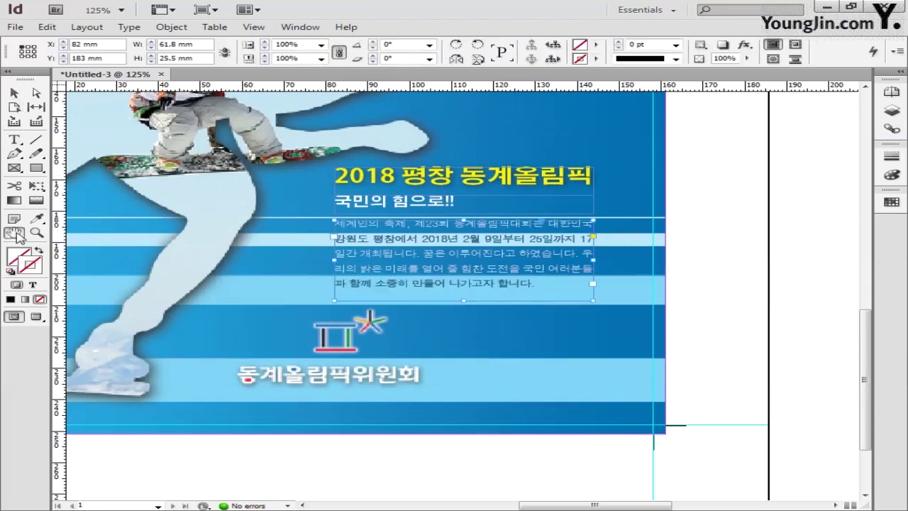
- Start a curved Pen path just outside the skater silhouette, running along its back up to the neck
{"action": "double_click", "coordinate": [15, 232]}
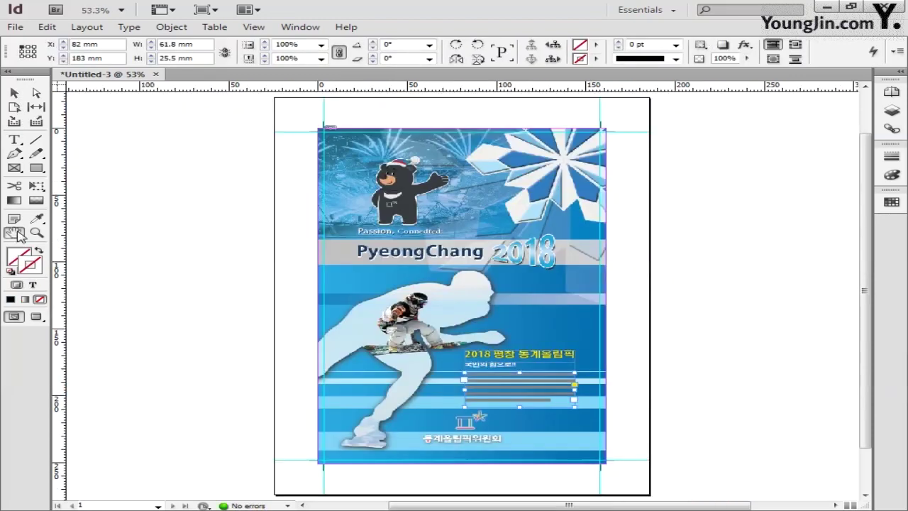
{"action": "left_click", "coordinate": [15, 154]}
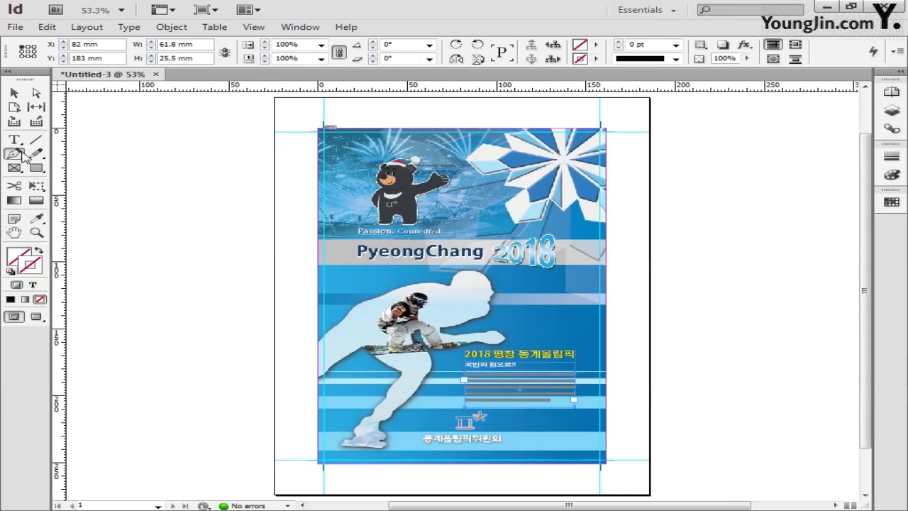
{"action": "key", "text": "ctrl+equal"}
{"action": "key", "text": "ctrl+equal"}
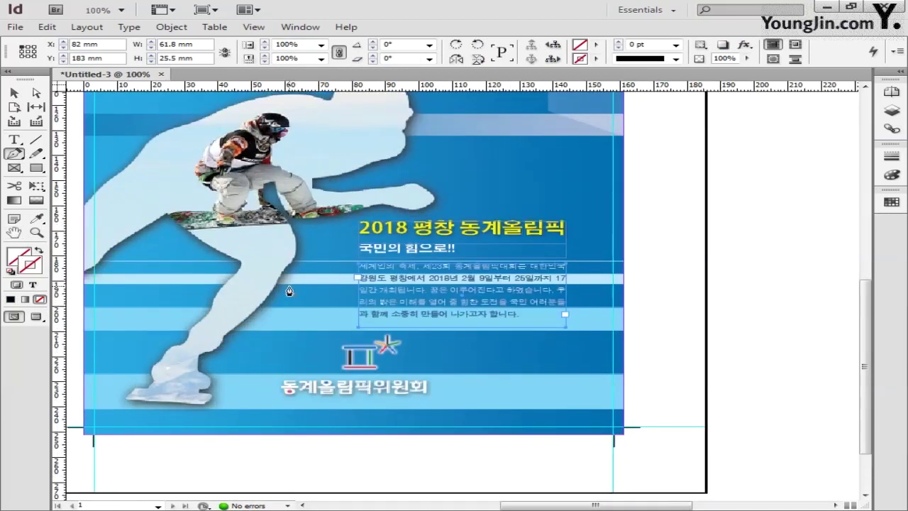
{"action": "left_click_drag", "start_coordinate": [288, 292], "coordinate": [392, 350]}
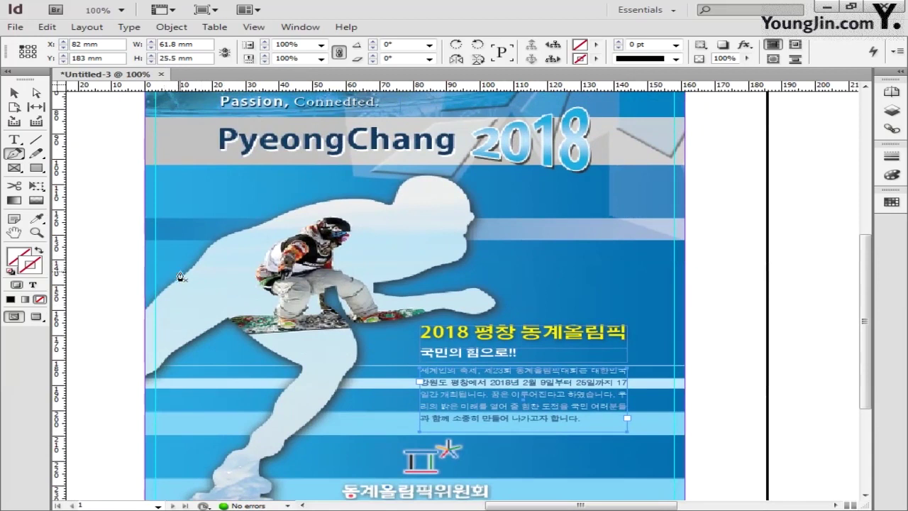
{"action": "mouse_move", "coordinate": [165, 280]}
{"action": "left_mouse_down"}
{"action": "mouse_move", "coordinate": [213, 229]}
{"action": "mouse_move", "coordinate": [281, 192]}
{"action": "left_mouse_up"}
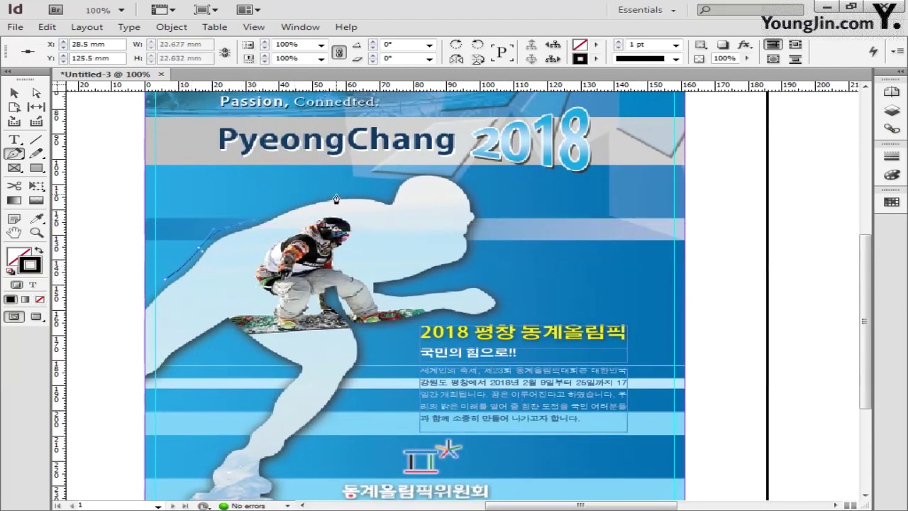
{"action": "left_click_drag", "start_coordinate": [336, 193], "coordinate": [365, 199]}
{"action": "left_click", "coordinate": [383, 193]}
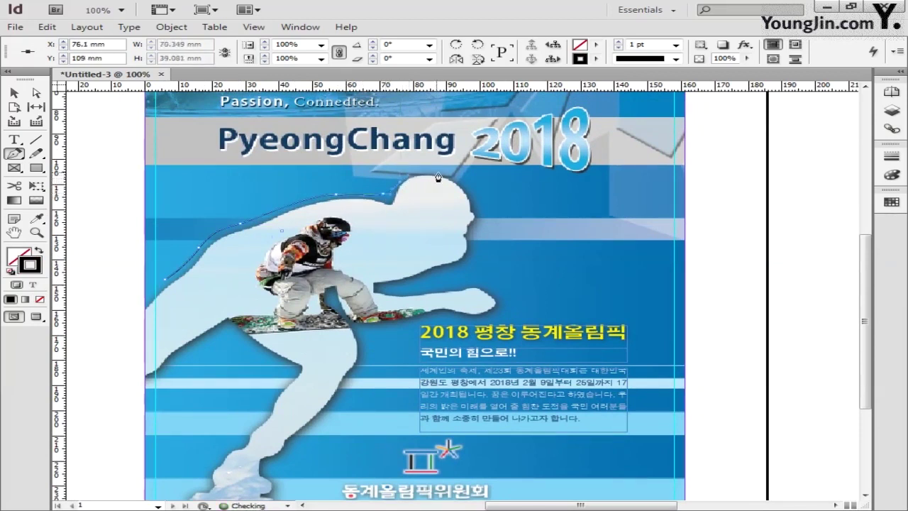
- Continue the path around the silhouette's head and beneath the chin, making it about 95 × 46 mm overall, and select the finished path
{"action": "left_click_drag", "start_coordinate": [464, 182], "coordinate": [481, 204]}
{"action": "left_click", "coordinate": [481, 211]}
{"action": "left_click_drag", "start_coordinate": [472, 236], "coordinate": [475, 254]}
{"action": "left_click", "coordinate": [468, 267]}
{"action": "left_click", "coordinate": [417, 279]}
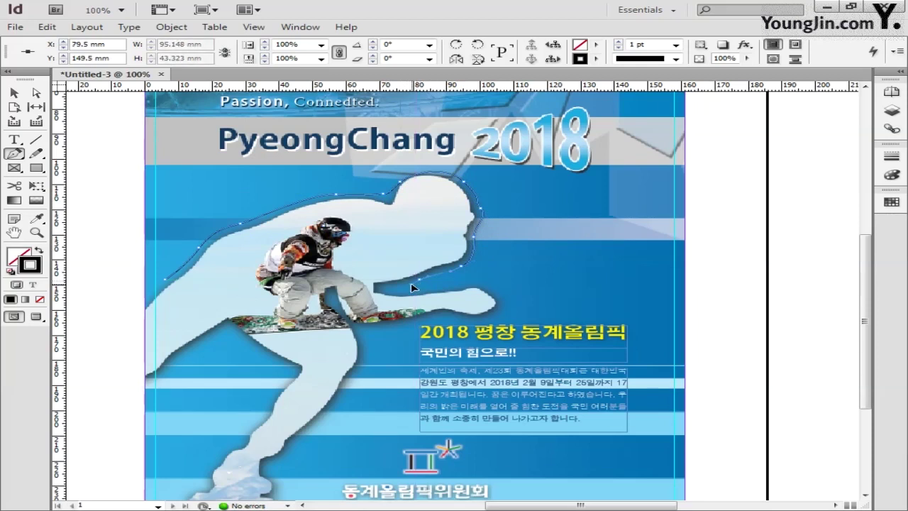
{"action": "left_click", "coordinate": [14, 93]}
{"action": "left_click", "coordinate": [332, 186]}
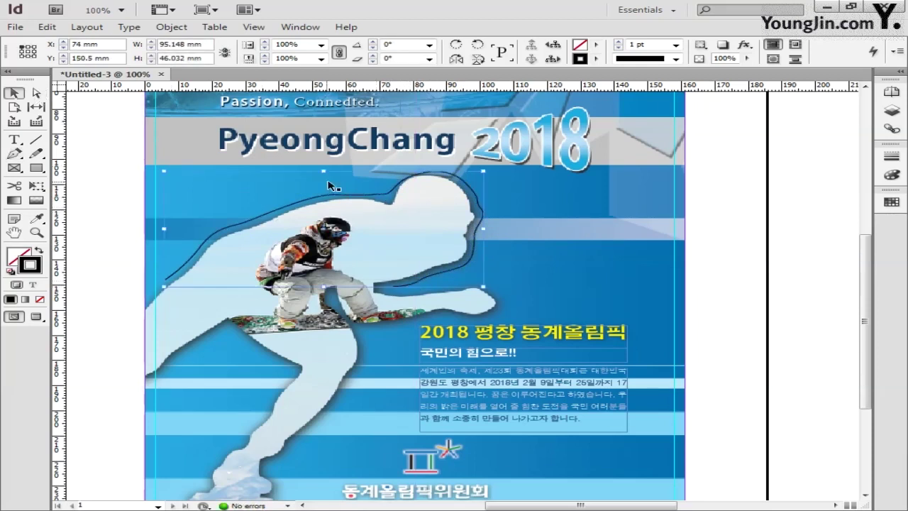
- Adjust the path's anchor points around the neck and crown so it curves smoothly outside the head, making the path about 46.8 mm high
{"action": "left_click", "coordinate": [36, 93]}
{"action": "left_click", "coordinate": [384, 197]}
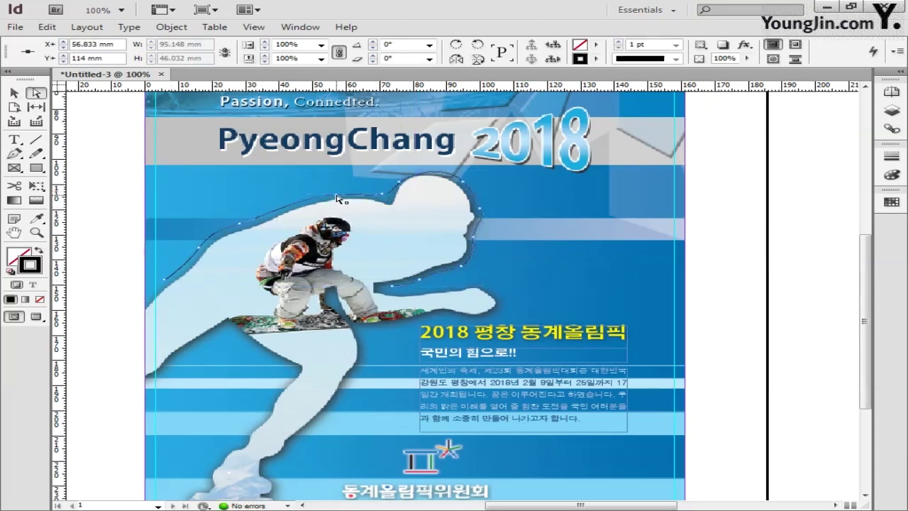
{"action": "key", "text": "ctrl+equal"}
{"action": "key", "text": "ctrl+equal"}
{"action": "key", "text": "ctrl+equal"}
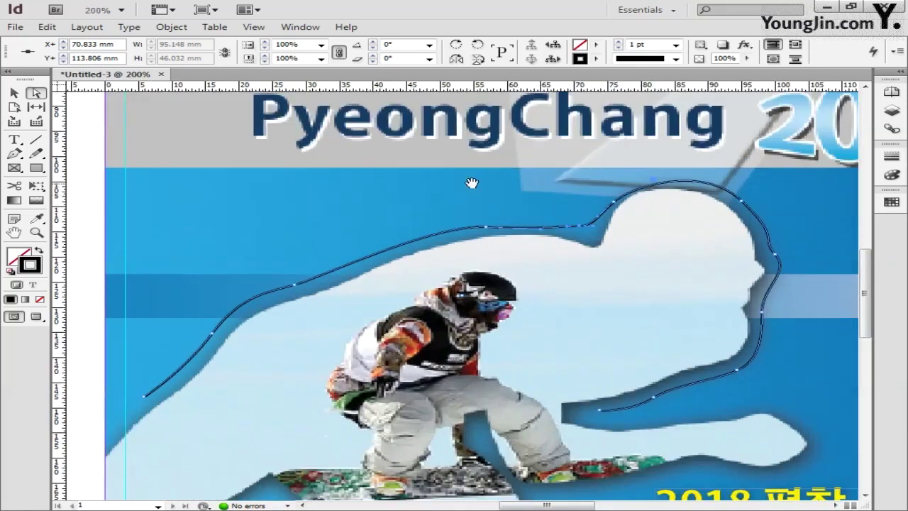
{"action": "left_click_drag", "start_coordinate": [618, 205], "coordinate": [617, 205]}
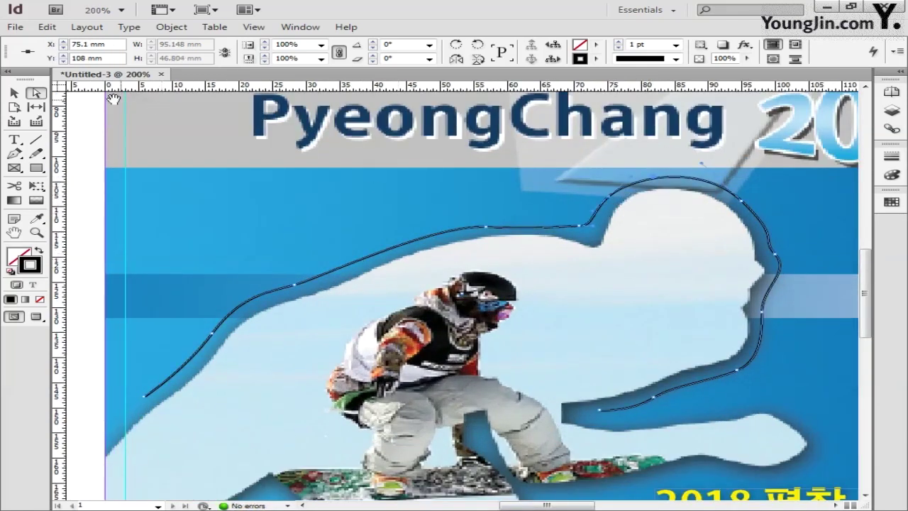
- Select the whole silhouette path and remove its stroke
{"action": "left_click", "coordinate": [16, 93]}
{"action": "left_click", "coordinate": [378, 254]}
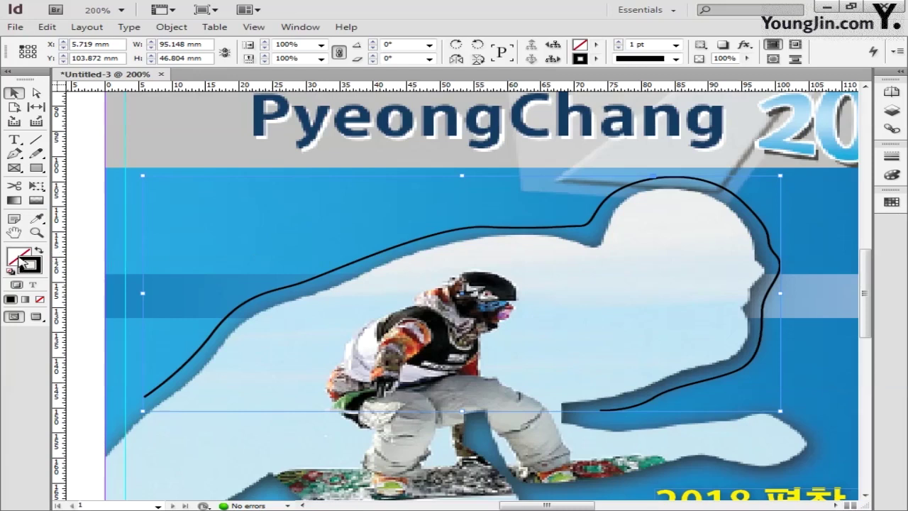
{"action": "left_click", "coordinate": [40, 299]}
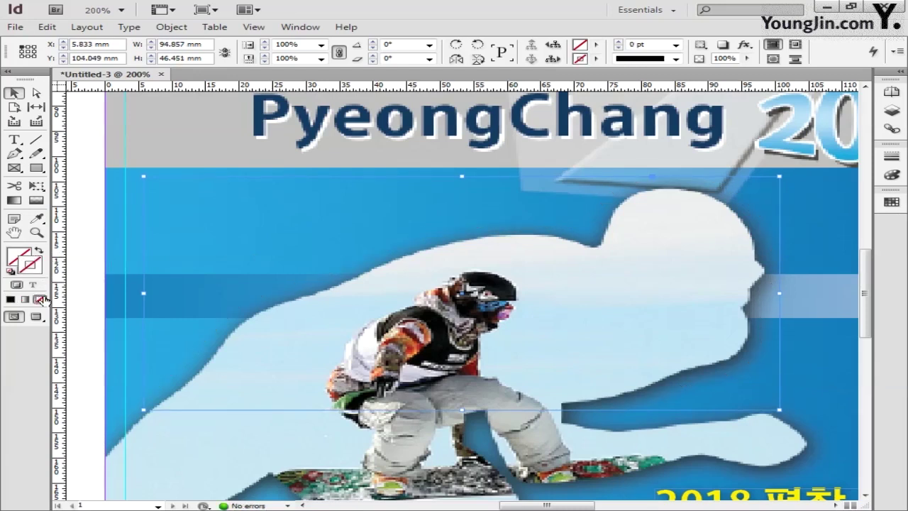
- Add the text "PyeongChang 2018" along the invisible silhouette path with the Type on a Path tool
{"action": "left_click", "coordinate": [17, 141]}
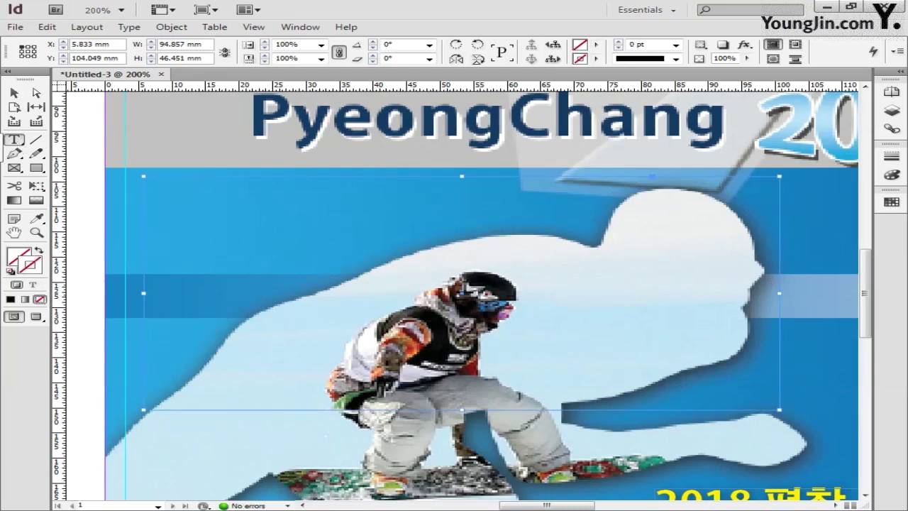
{"action": "key", "text": "shift+t"}
{"action": "left_click", "coordinate": [212, 334]}
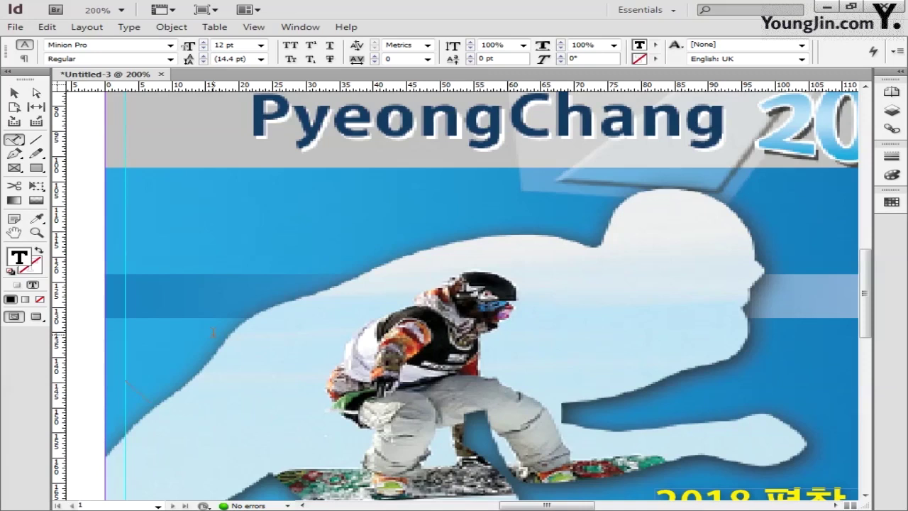
{"action": "type", "text": "PyeongCh"}
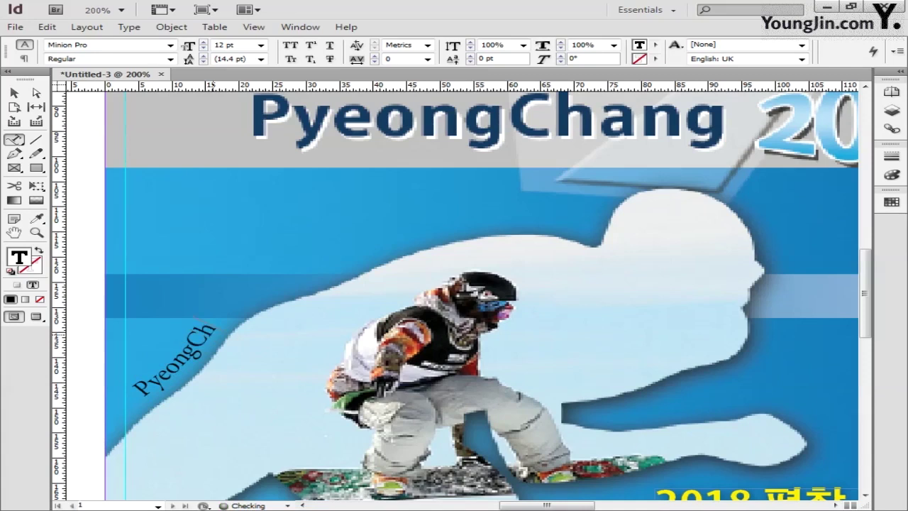
{"action": "type", "text": "ang 2018"}
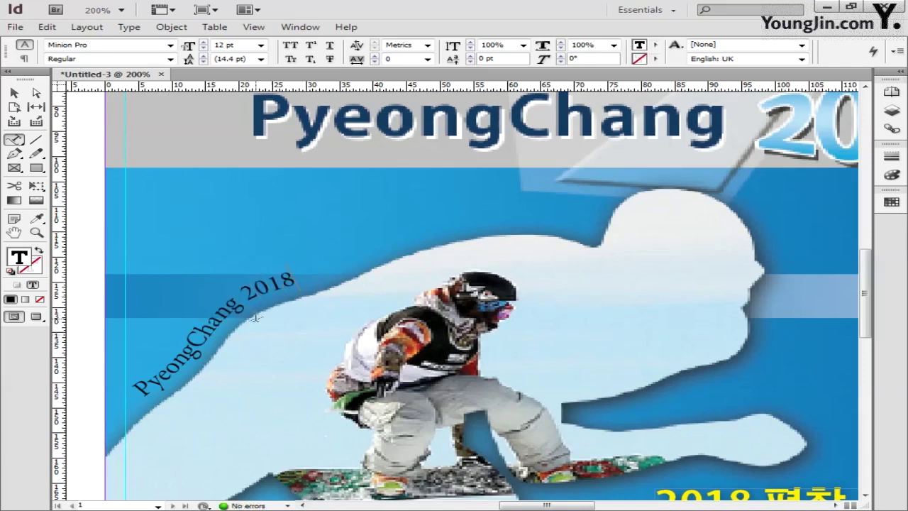
- Set all of the path text to 6 pt in the Adobe Gothic Std font
{"action": "key", "text": "ctrl+a"}
{"action": "triple_click", "coordinate": [227, 44]}
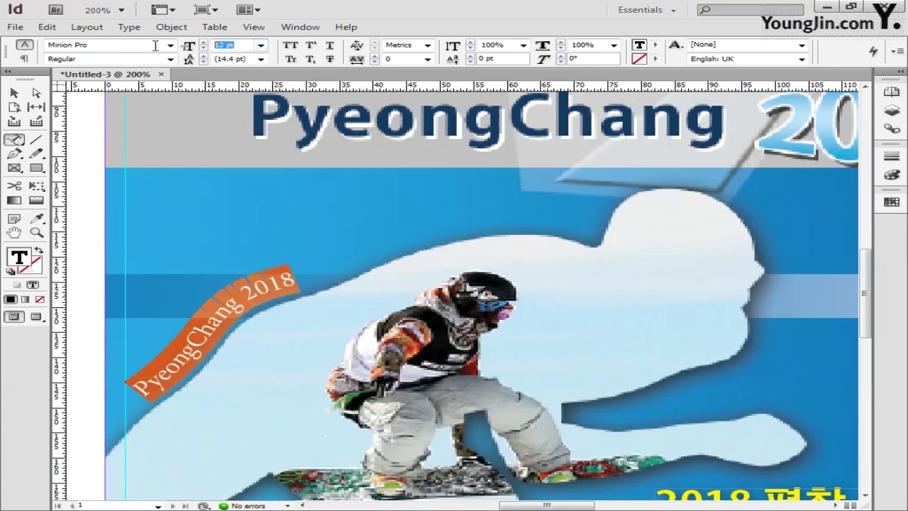
{"action": "type", "text": "8"}
{"action": "key", "text": "Return"}
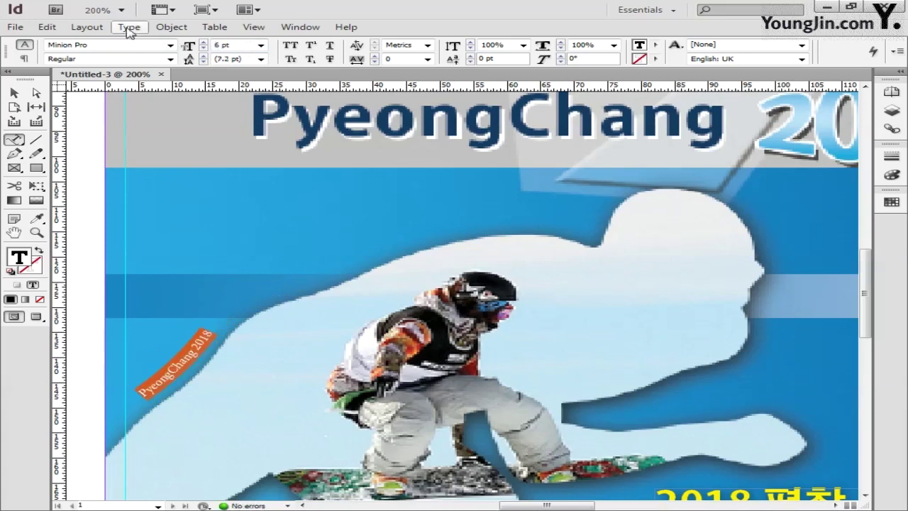
{"action": "left_click", "coordinate": [170, 45]}
{"action": "scroll", "coordinate": [178, 43], "scroll_direction": "up", "scroll_amount": 3}
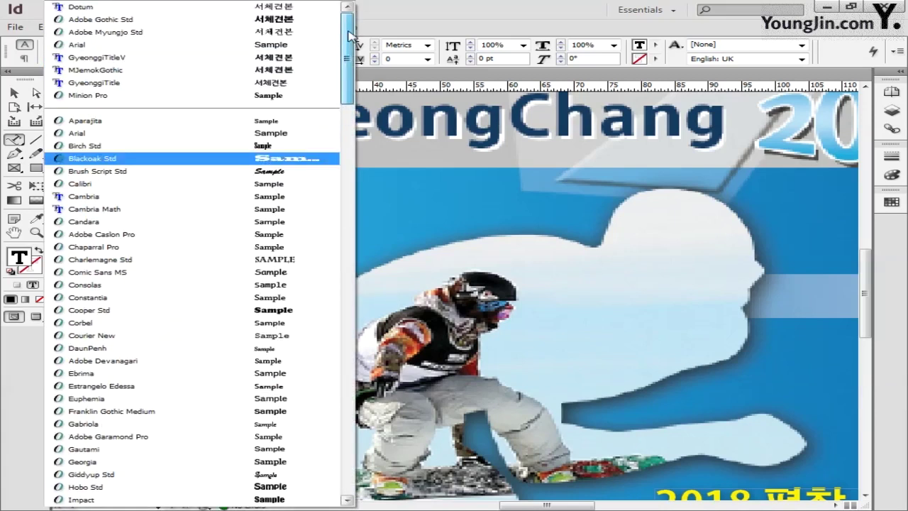
{"action": "left_click", "coordinate": [180, 19]}
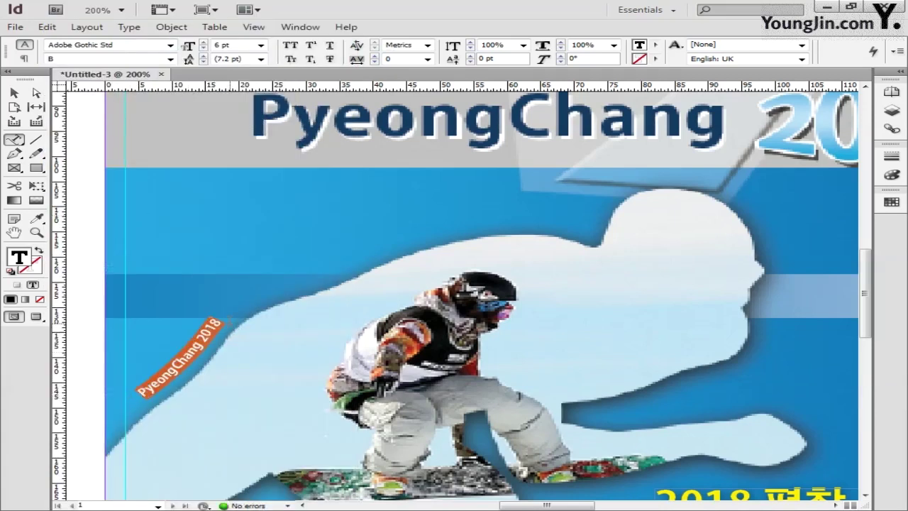
- Repeat copies of "PyeongChang 2018" along the path until the text runs around the head and beneath the chin
{"action": "key", "text": "ctrl+shift+a"}
{"action": "key", "text": "ctrl+v"}
{"action": "key", "text": "ctrl+v"}
{"action": "key", "text": "ctrl+v"}
{"action": "key", "text": "ctrl+v"}
{"action": "key", "text": "ctrl+v"}
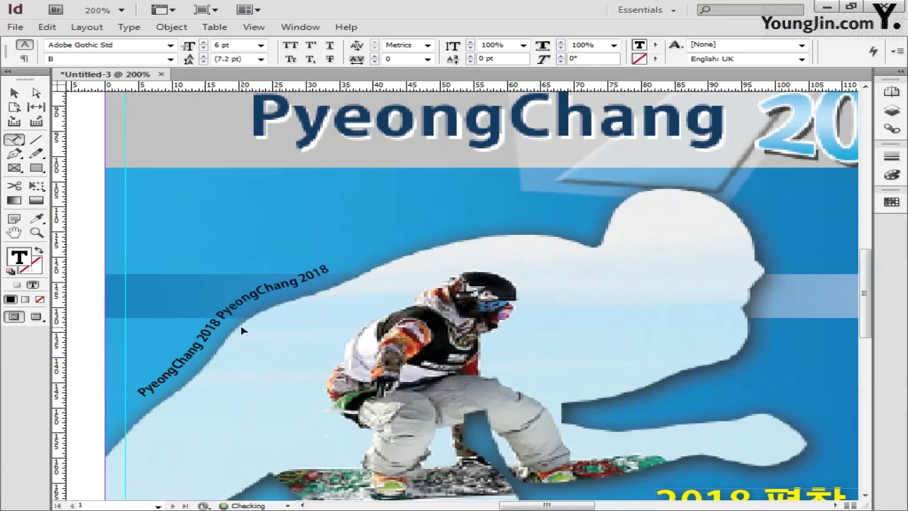
{"action": "key", "text": "ctrl+v"}
{"action": "key", "text": "ctrl+v"}
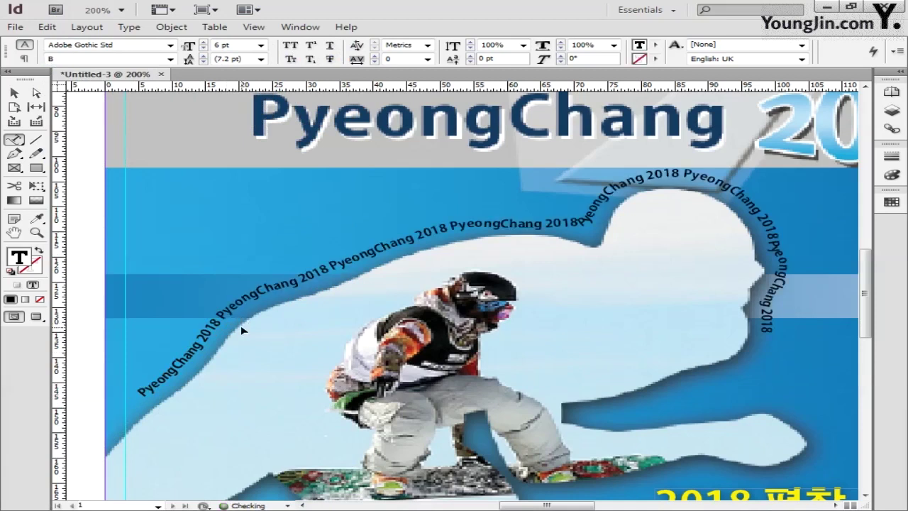
{"action": "key", "text": "ctrl+v"}
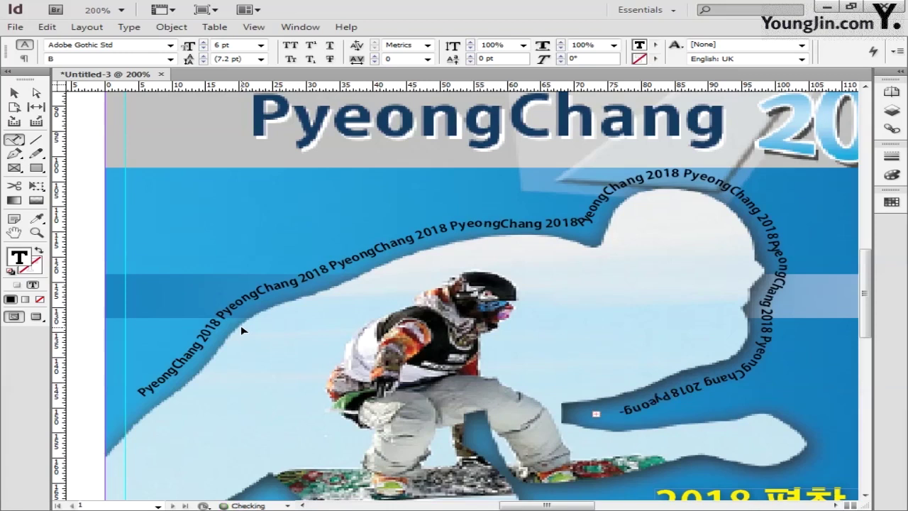
- Set all of the path text to 5 pt with a tracking of 120
{"action": "key", "text": "ctrl+a"}
{"action": "double_click", "coordinate": [242, 46]}
{"action": "type", "text": "5"}
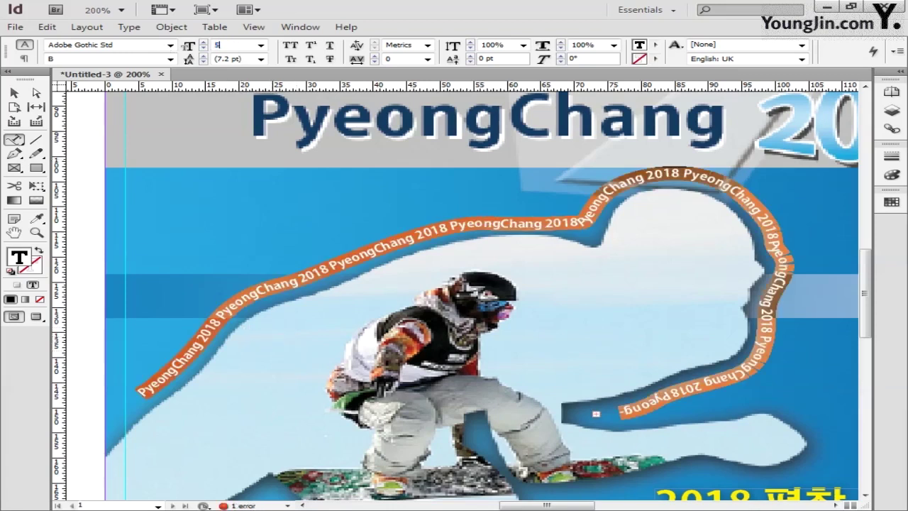
{"action": "key", "text": "Return"}
{"action": "double_click", "coordinate": [407, 59]}
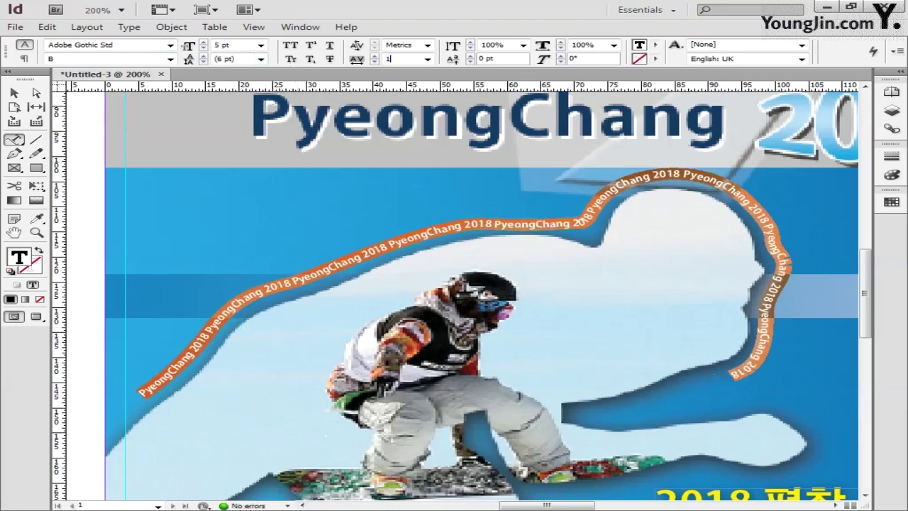
{"action": "type", "text": "120"}
{"action": "key", "text": "Return"}
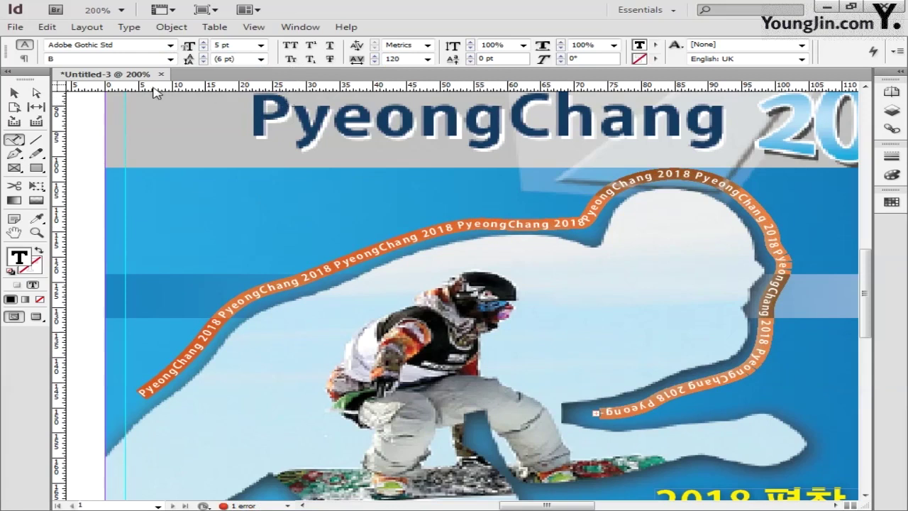
- Recolour the path text dark blue with C 100, M 80 and K 25, then leave text editing
{"action": "double_click", "coordinate": [31, 261]}
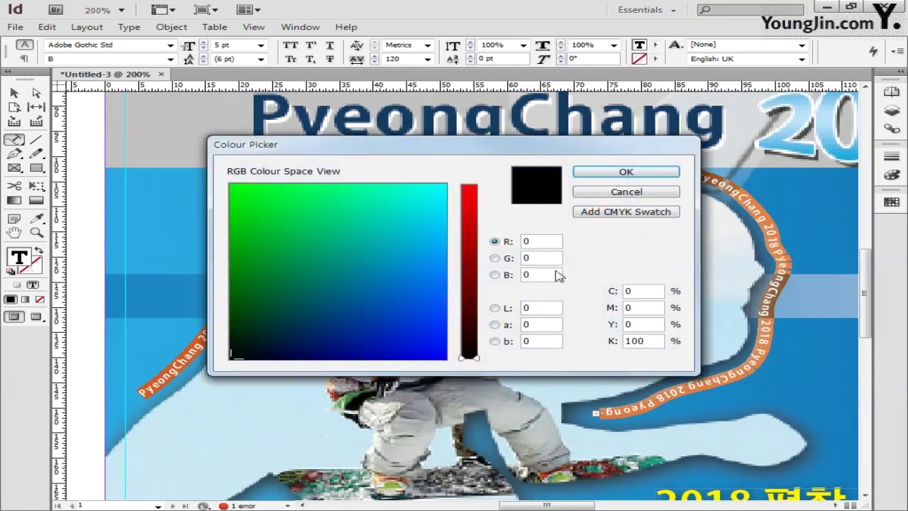
{"action": "double_click", "coordinate": [633, 291]}
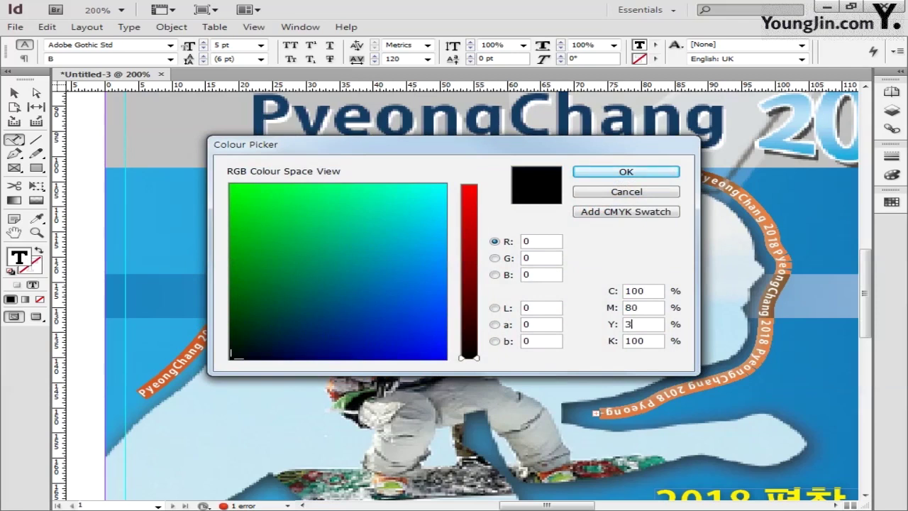
{"action": "key", "text": "Tab"}
{"action": "type", "text": "25"}
{"action": "left_click", "coordinate": [593, 173]}
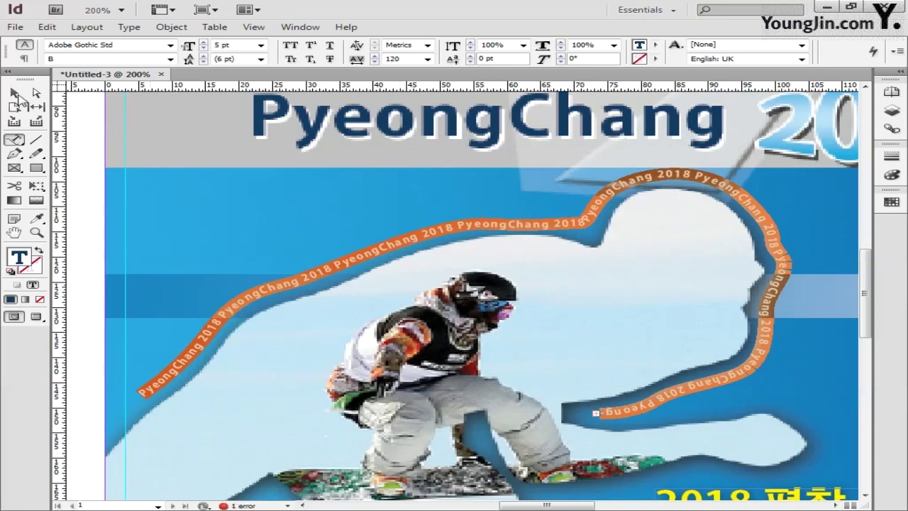
{"action": "left_click", "coordinate": [15, 95]}
- Create a text frame of about 5 × 5 mm beside the vertical crop mark at the poster's lower-left corner, containing 01
{"action": "key", "text": "h"}
{"action": "key", "text": "ctrl+0"}
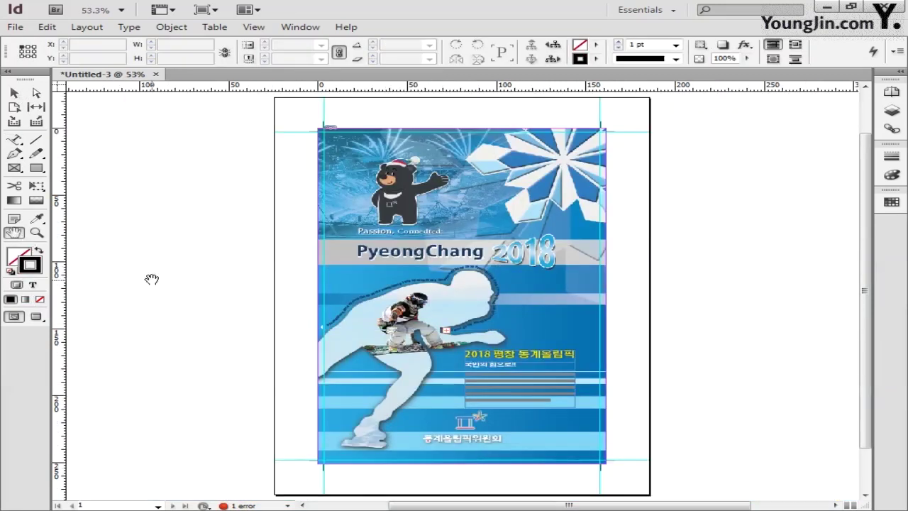
{"action": "left_click", "coordinate": [38, 232]}
{"action": "left_click_drag", "start_coordinate": [308, 458], "coordinate": [357, 480]}
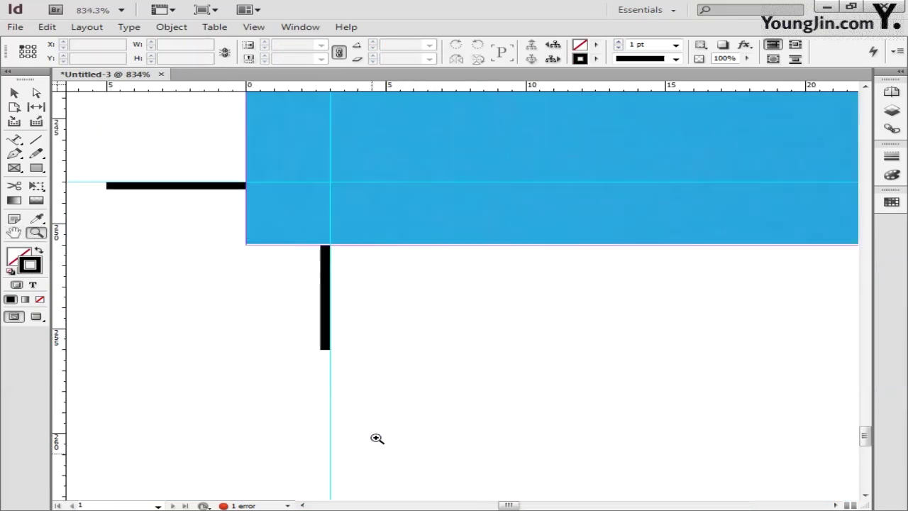
{"action": "left_click", "coordinate": [16, 140]}
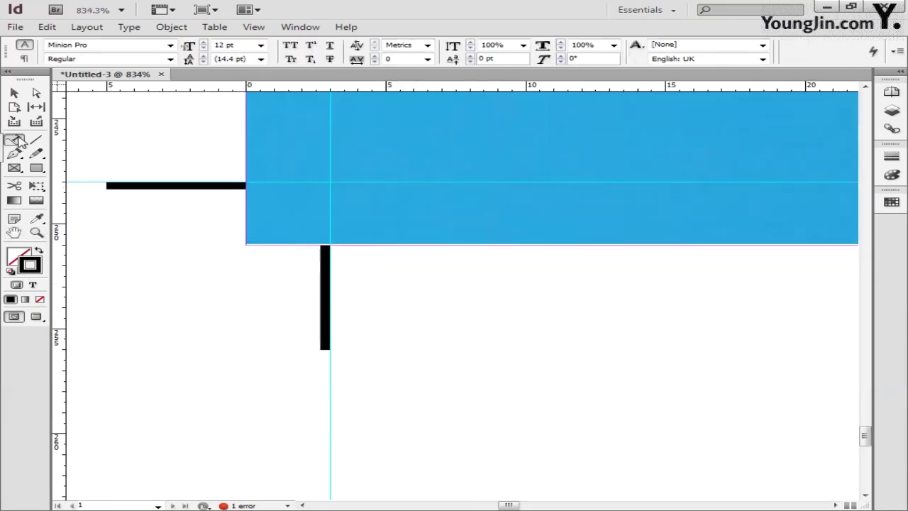
{"action": "left_click_drag", "start_coordinate": [369, 283], "coordinate": [512, 366]}
{"action": "type", "text": "01"}
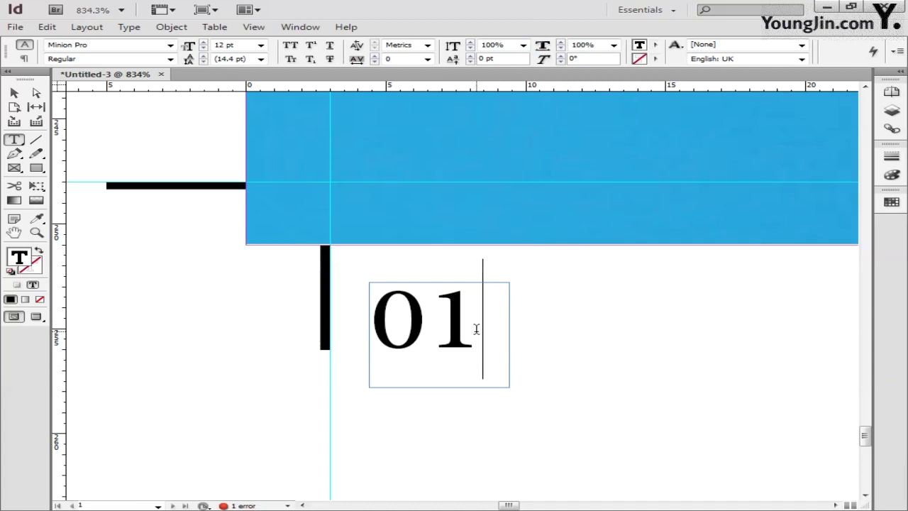
- Format the page number 01 in the Dotum font at 10 pt
{"action": "left_click_drag", "start_coordinate": [476, 328], "coordinate": [354, 328]}
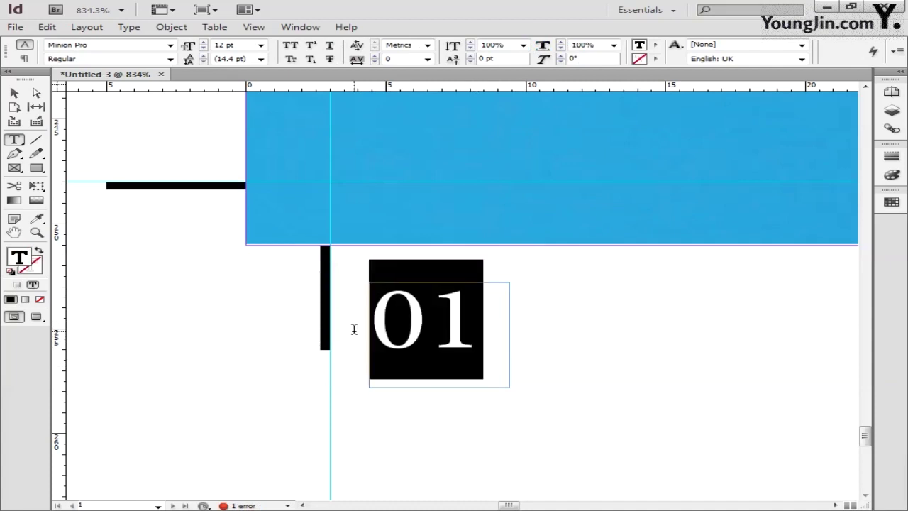
{"action": "left_click", "coordinate": [170, 45]}
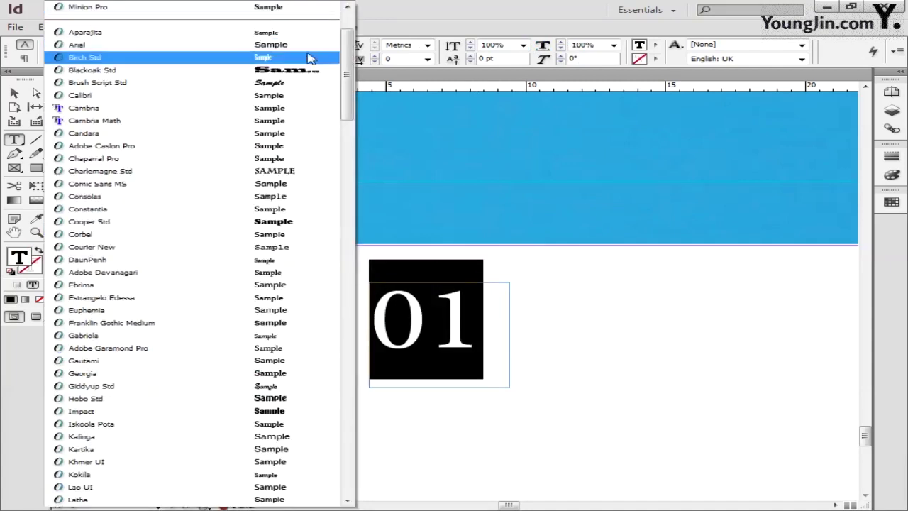
{"action": "left_click_drag", "start_coordinate": [347, 71], "coordinate": [348, 28]}
{"action": "left_click", "coordinate": [196, 24]}
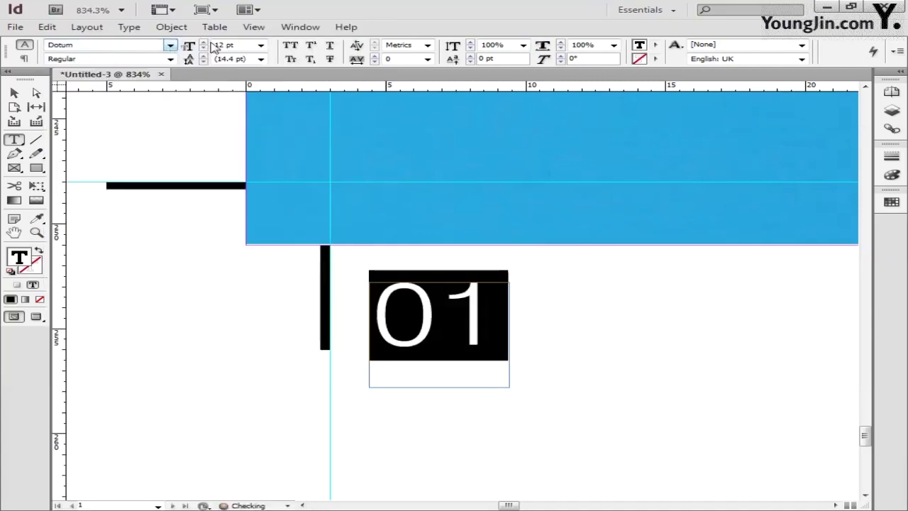
{"action": "triple_click", "coordinate": [233, 47]}
{"action": "type", "text": "10"}
{"action": "key", "text": "Return"}
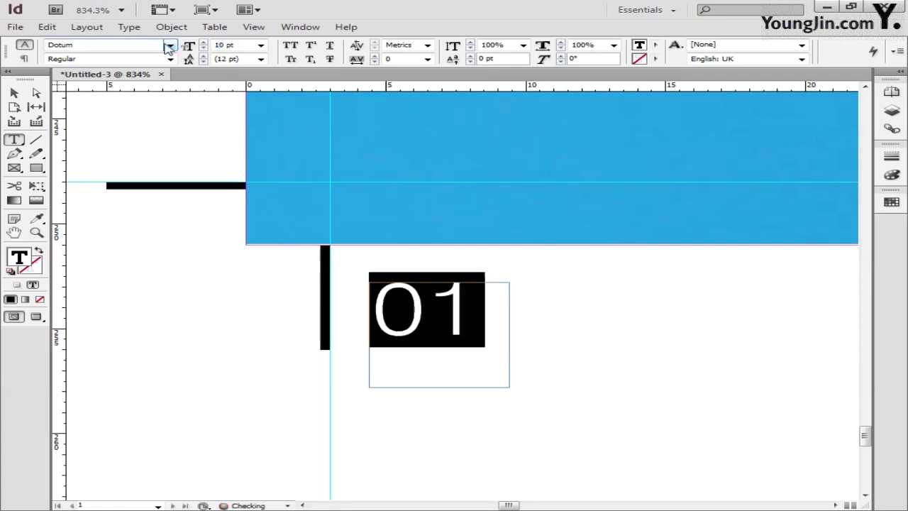
- Leave text editing and move the 01 frame close to the vertical crop mark, at X 3.5 mm and Y 253.5 mm
{"action": "key", "text": "Escape"}
{"action": "left_click", "coordinate": [81, 166]}
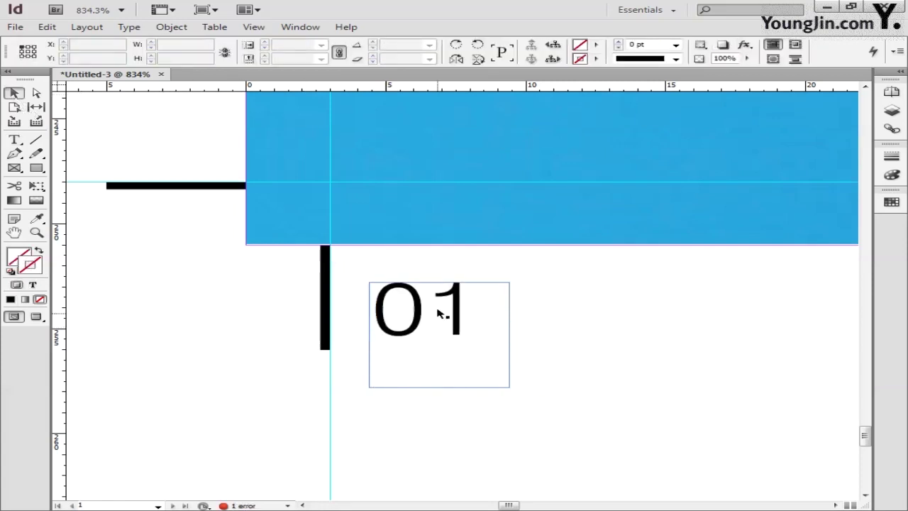
{"action": "left_click_drag", "start_coordinate": [428, 288], "coordinate": [404, 303]}
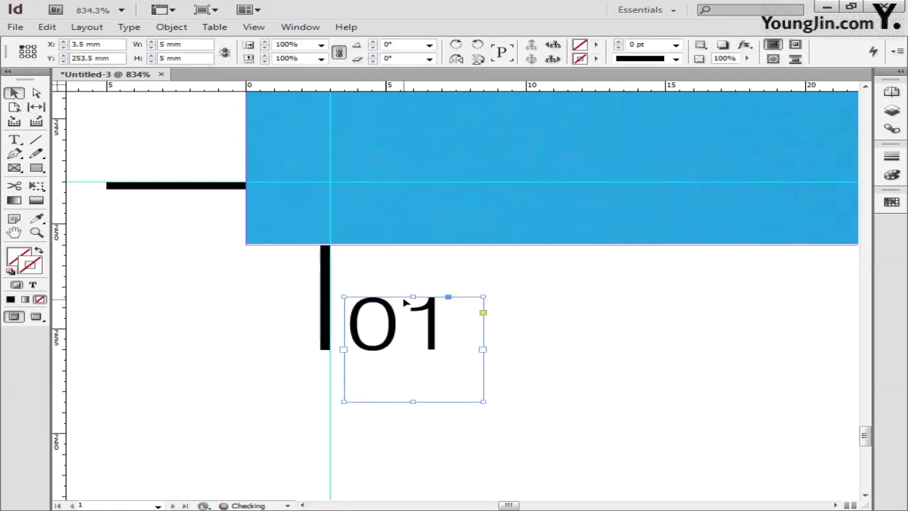
- Save the finished poster as 01 in the 작업 folder, replacing the existing InDesign document
{"action": "double_click", "coordinate": [15, 233]}
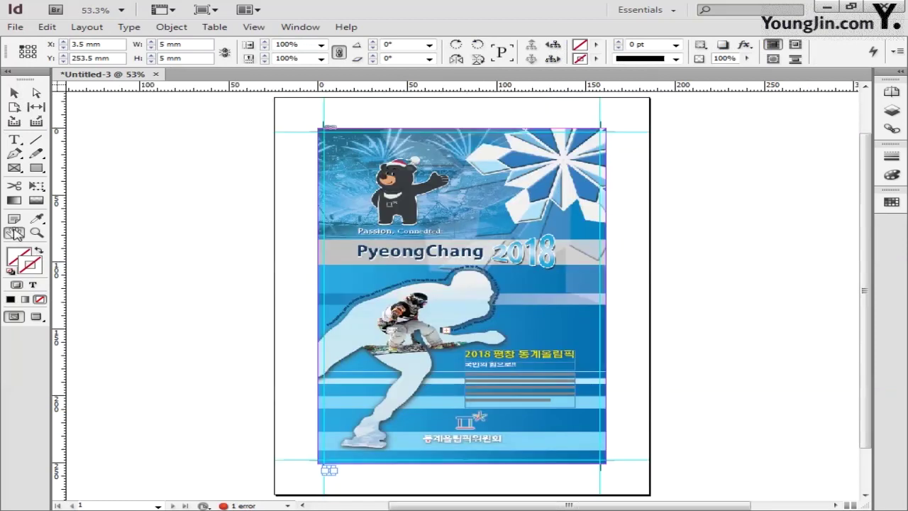
{"action": "left_click", "coordinate": [14, 26]}
{"action": "left_click", "coordinate": [53, 120]}
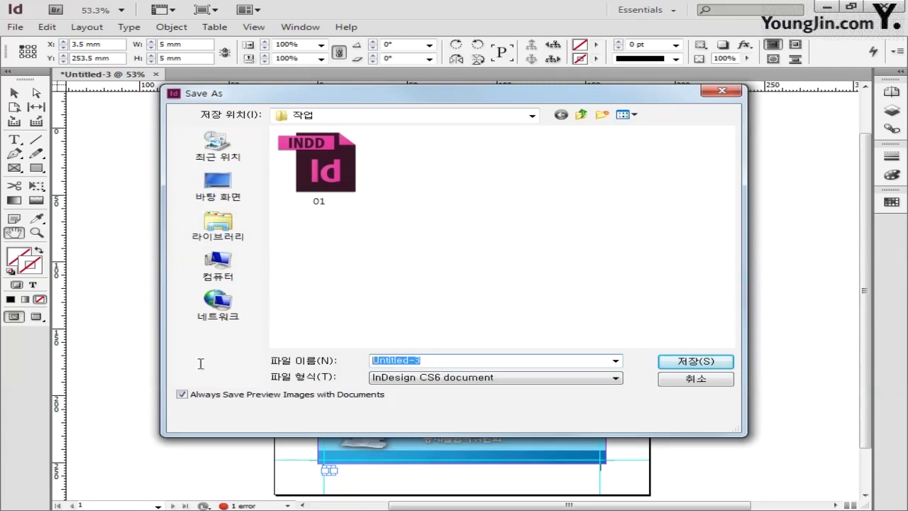
{"action": "type", "text": "01"}
{"action": "left_click", "coordinate": [671, 363]}
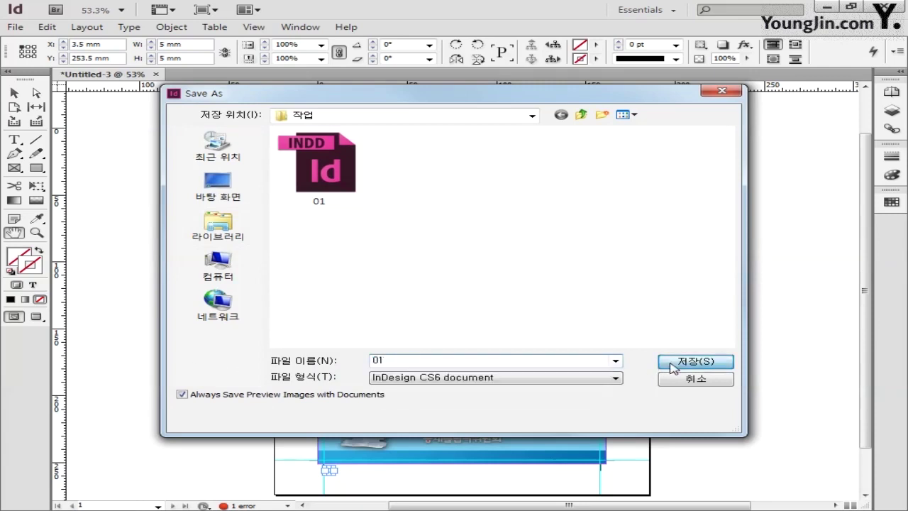
{"action": "left_click", "coordinate": [480, 265]}
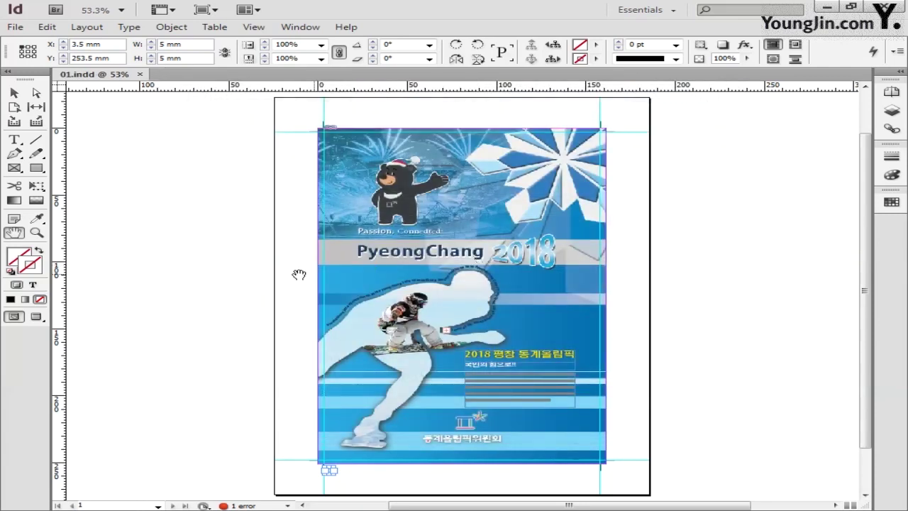